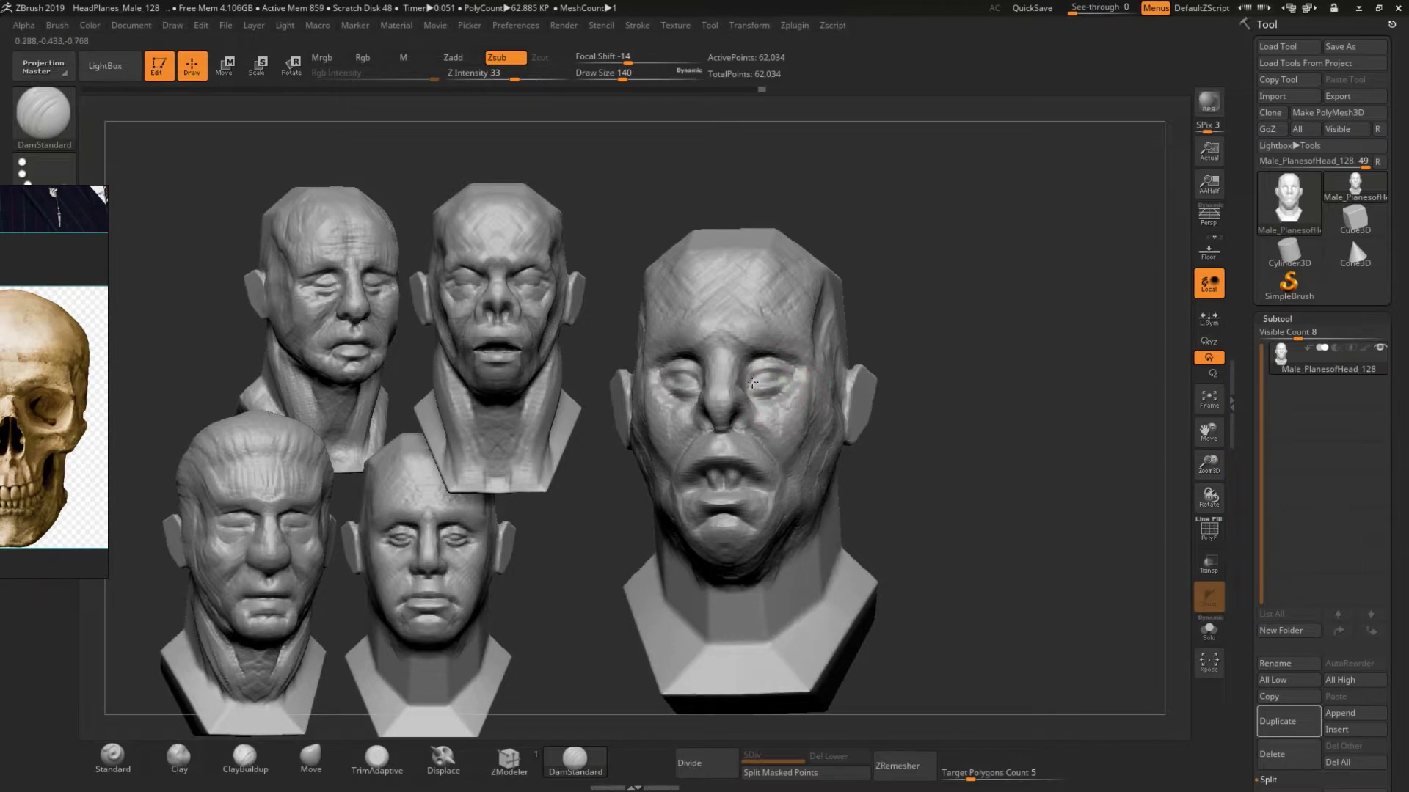
# Switch to ClayBuildup and start deepening the eye sockets of the 249,836-point head.
pyautogui.click(244, 756)
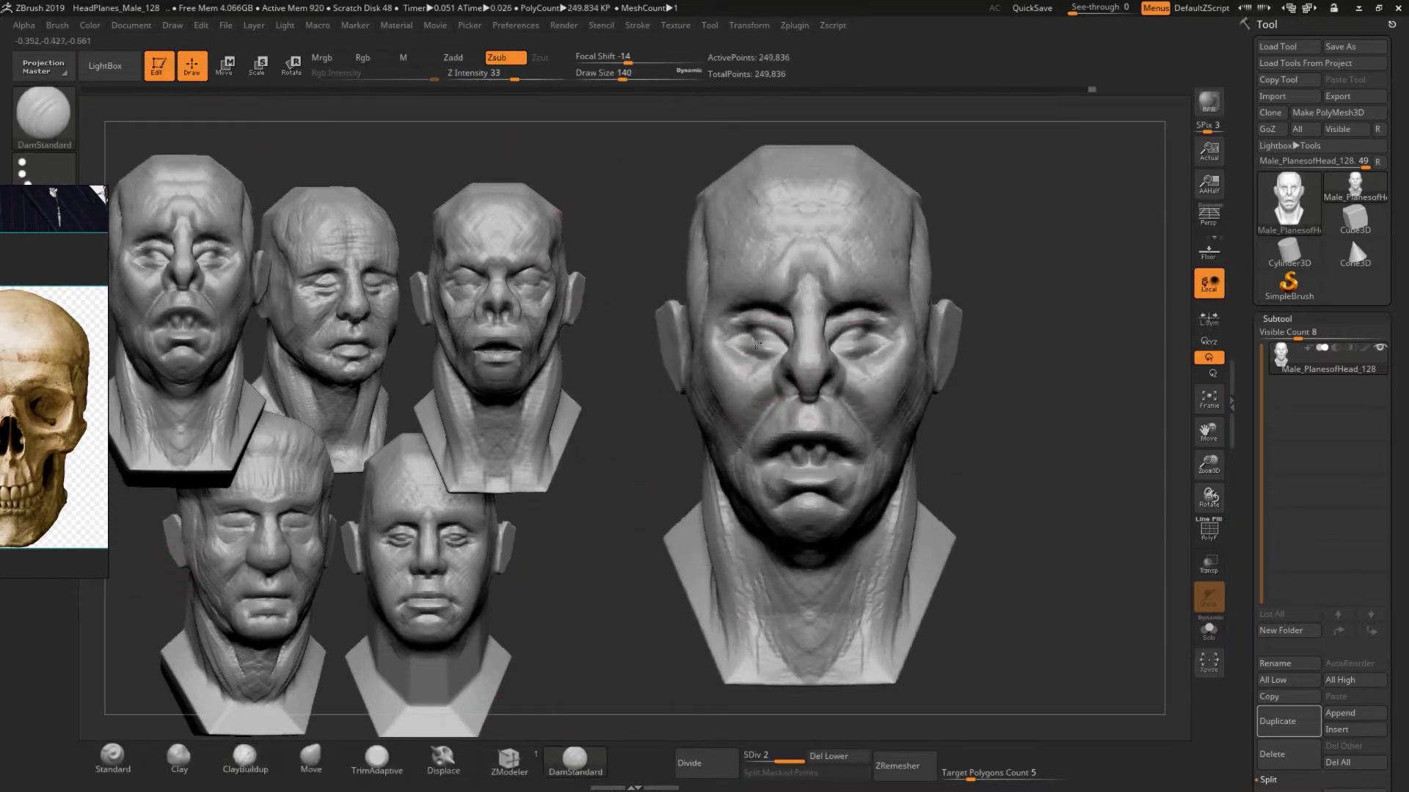
pyautogui.keyDown('alt'); pyautogui.moveTo(735, 340); pyautogui.dragTo(759, 350); pyautogui.keyUp('alt')
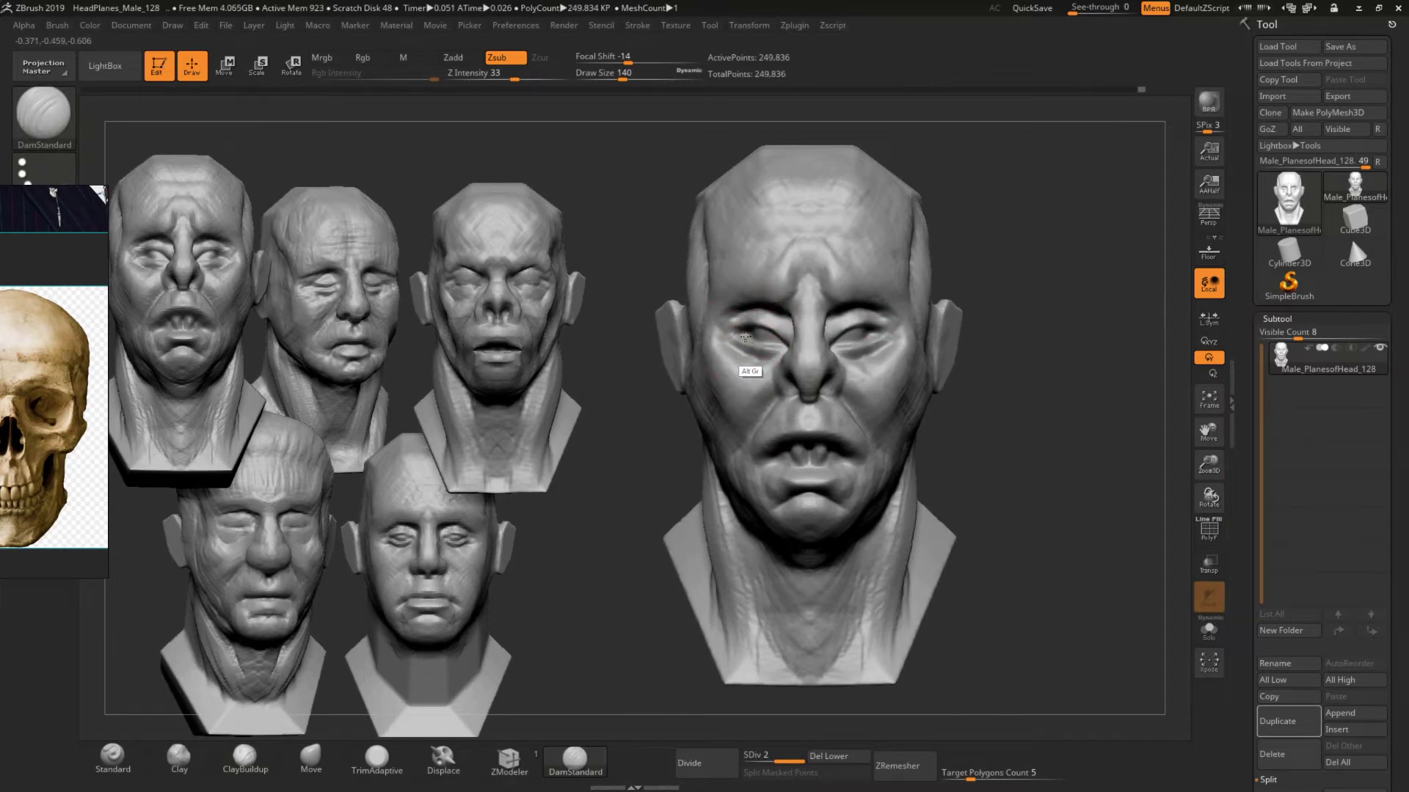
# Carve a wrinkle across the upper forehead with the Standard brush.
pyautogui.moveTo(827, 195); pyautogui.dragTo(769, 192)
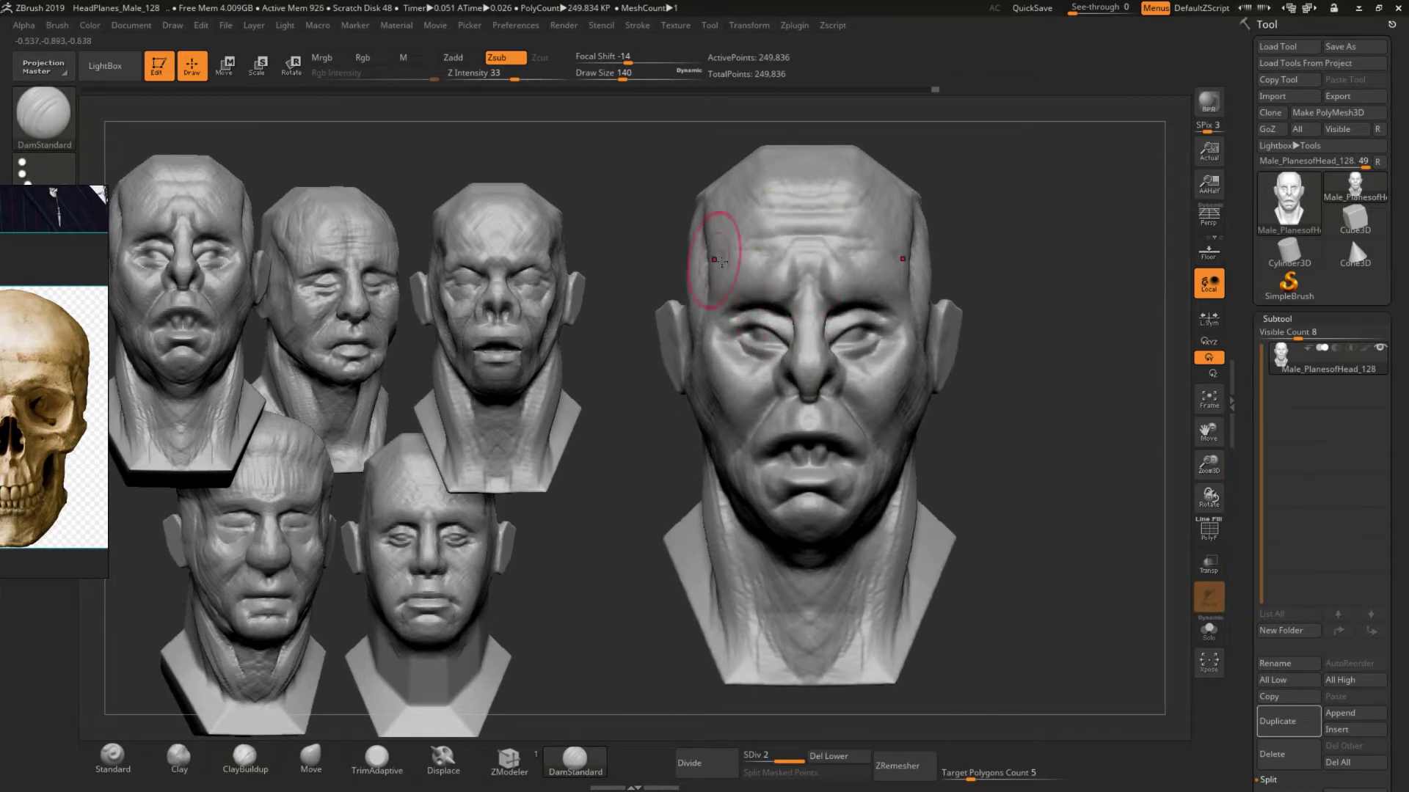
pyautogui.moveTo(782, 454)
pyautogui.mouseDown(button='right')
pyautogui.moveTo(789, 445)
pyautogui.moveTo(912, 541)
pyautogui.moveTo(843, 519)
pyautogui.moveTo(902, 503)
pyautogui.moveTo(664, 506)
pyautogui.moveTo(736, 387)
pyautogui.mouseUp(button='right')
pyautogui.press('b')
pyautogui.press('s')
pyautogui.press('t')
# Build up clay on the face with a smaller ClayBuildup brush from both three-quarter views.
pyautogui.press('b')
pyautogui.press('c')
pyautogui.press('b')
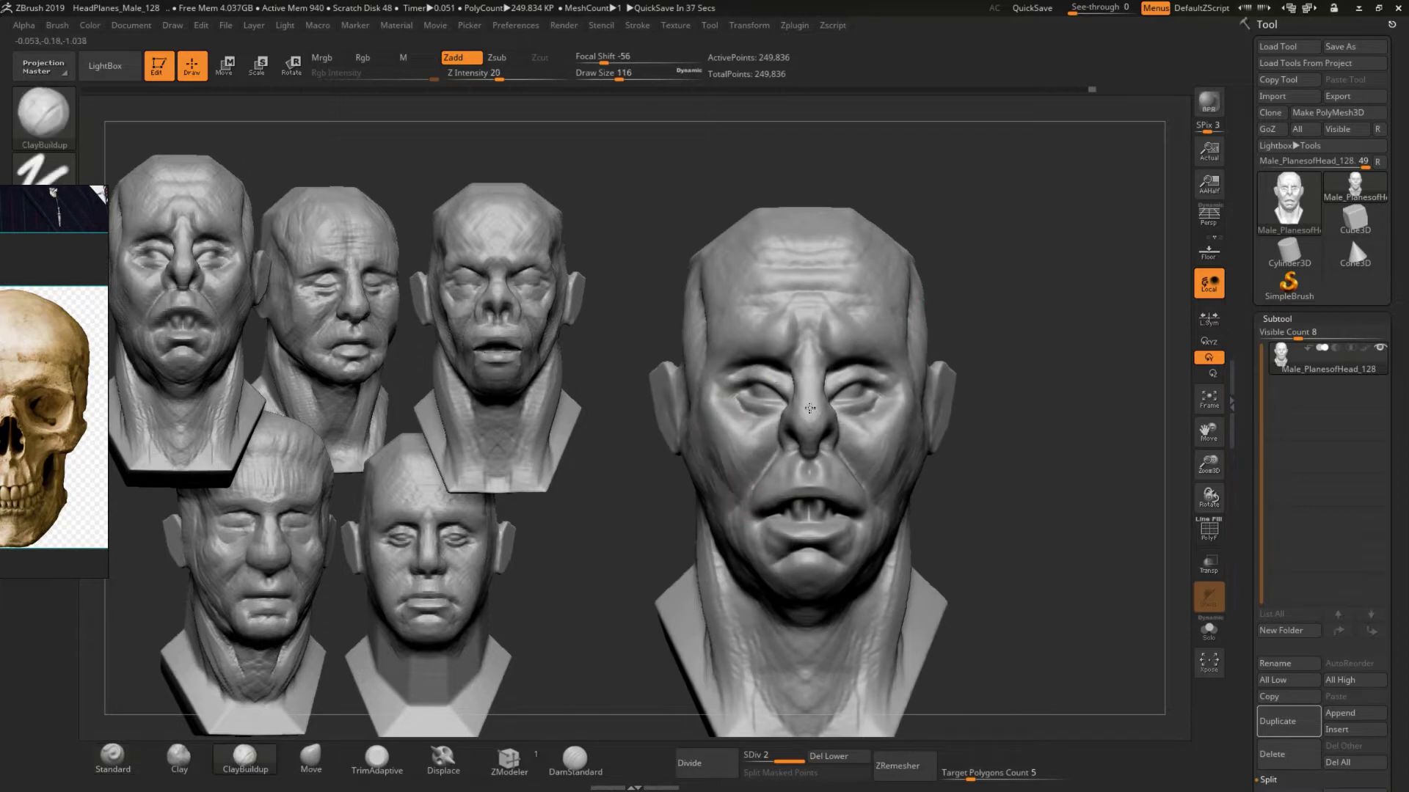
pyautogui.moveTo(736, 338); pyautogui.dragTo(833, 563, button='right')
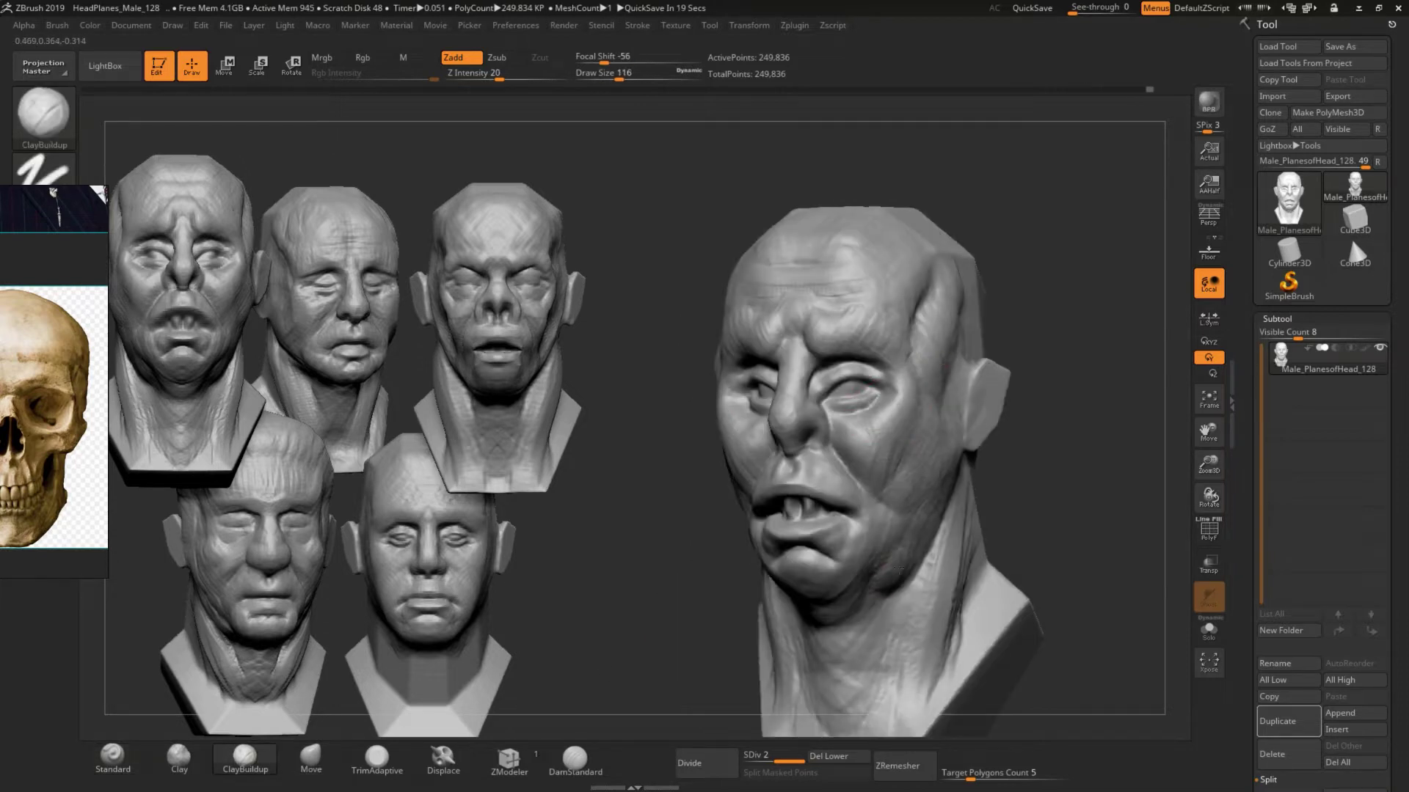
pyautogui.moveTo(833, 564)
pyautogui.mouseDown(button='right')
pyautogui.moveTo(780, 449)
pyautogui.moveTo(799, 470)
pyautogui.moveTo(686, 608)
pyautogui.moveTo(712, 580)
pyautogui.moveTo(533, 644)
pyautogui.mouseUp(button='right')
pyautogui.press('space')
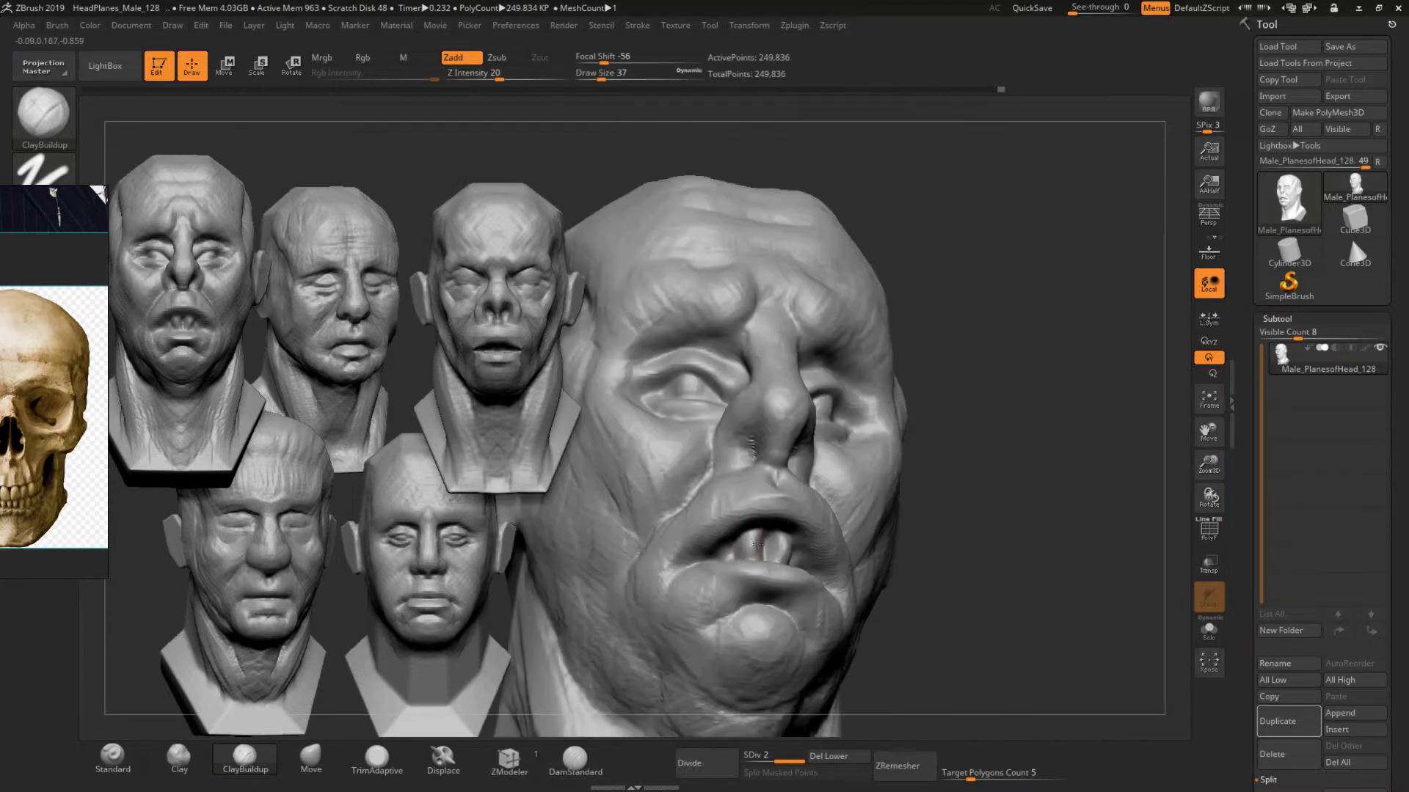
pyautogui.click(113, 756)
pyautogui.moveTo(761, 491)
pyautogui.mouseDown(button='right')
pyautogui.moveTo(730, 545)
pyautogui.moveTo(949, 497)
pyautogui.moveTo(829, 447)
pyautogui.mouseUp(button='right')
# Carve sharp creases with DamStandard, alternating with ClayBuildup, checking the face in profile.
pyautogui.click(575, 760)
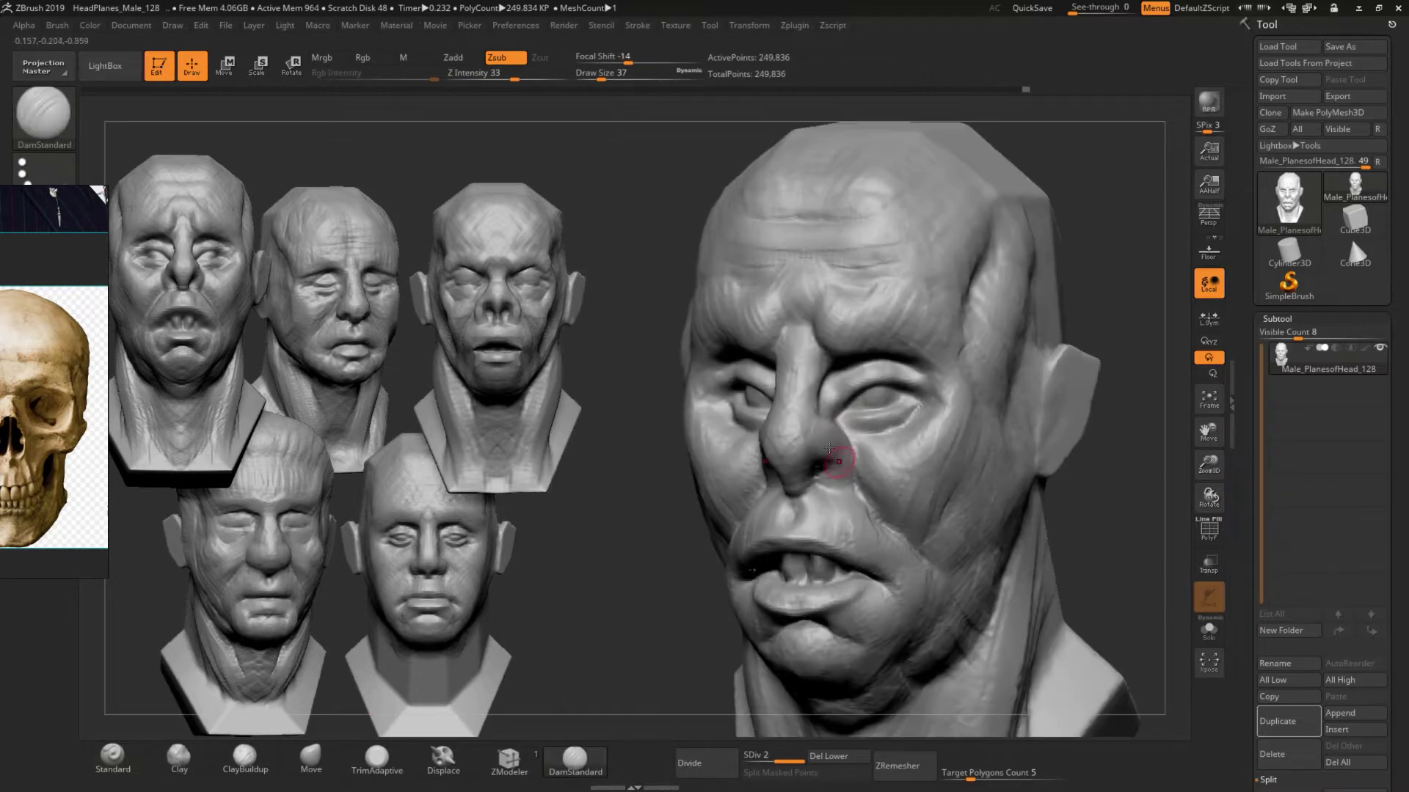
pyautogui.moveTo(998, 489)
pyautogui.mouseDown(button='right')
pyautogui.moveTo(888, 388)
pyautogui.moveTo(786, 473)
pyautogui.mouseUp(button='right')
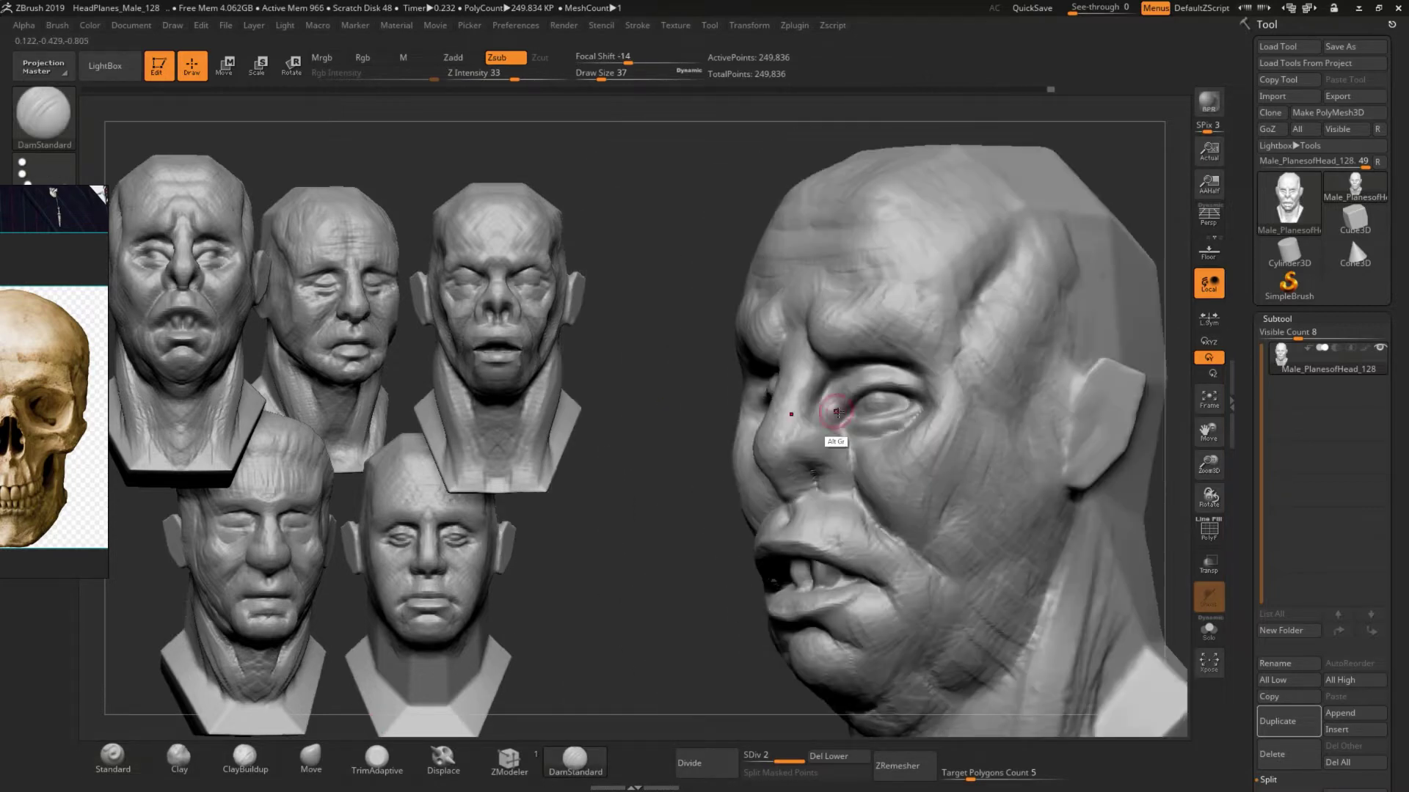
pyautogui.moveTo(857, 427)
pyautogui.mouseDown(button='right')
pyautogui.moveTo(849, 449)
pyautogui.moveTo(569, 597)
pyautogui.mouseUp(button='right')
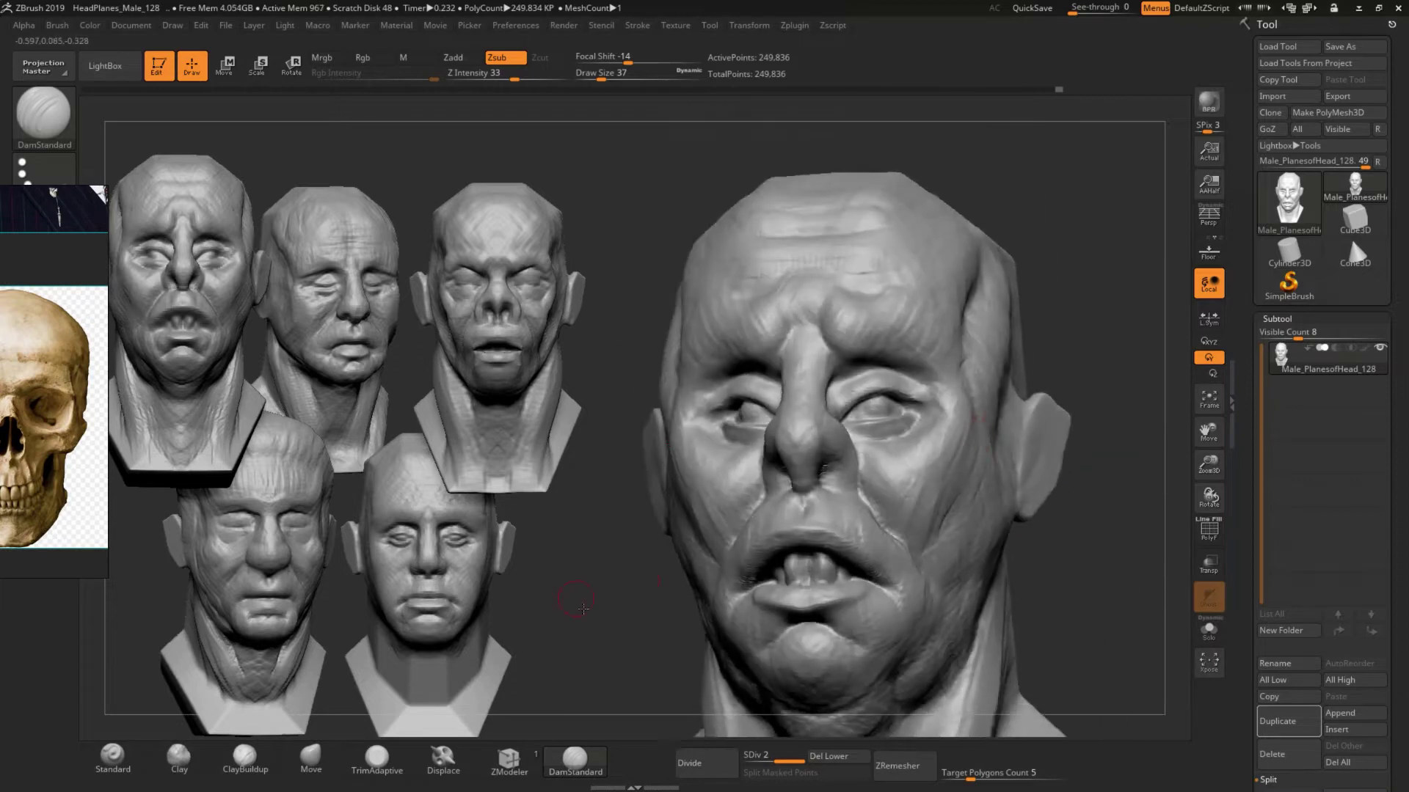
pyautogui.click(244, 760)
pyautogui.moveTo(661, 440); pyautogui.dragTo(734, 375, button='right')
pyautogui.press('b')
pyautogui.press('d')
pyautogui.press('s')
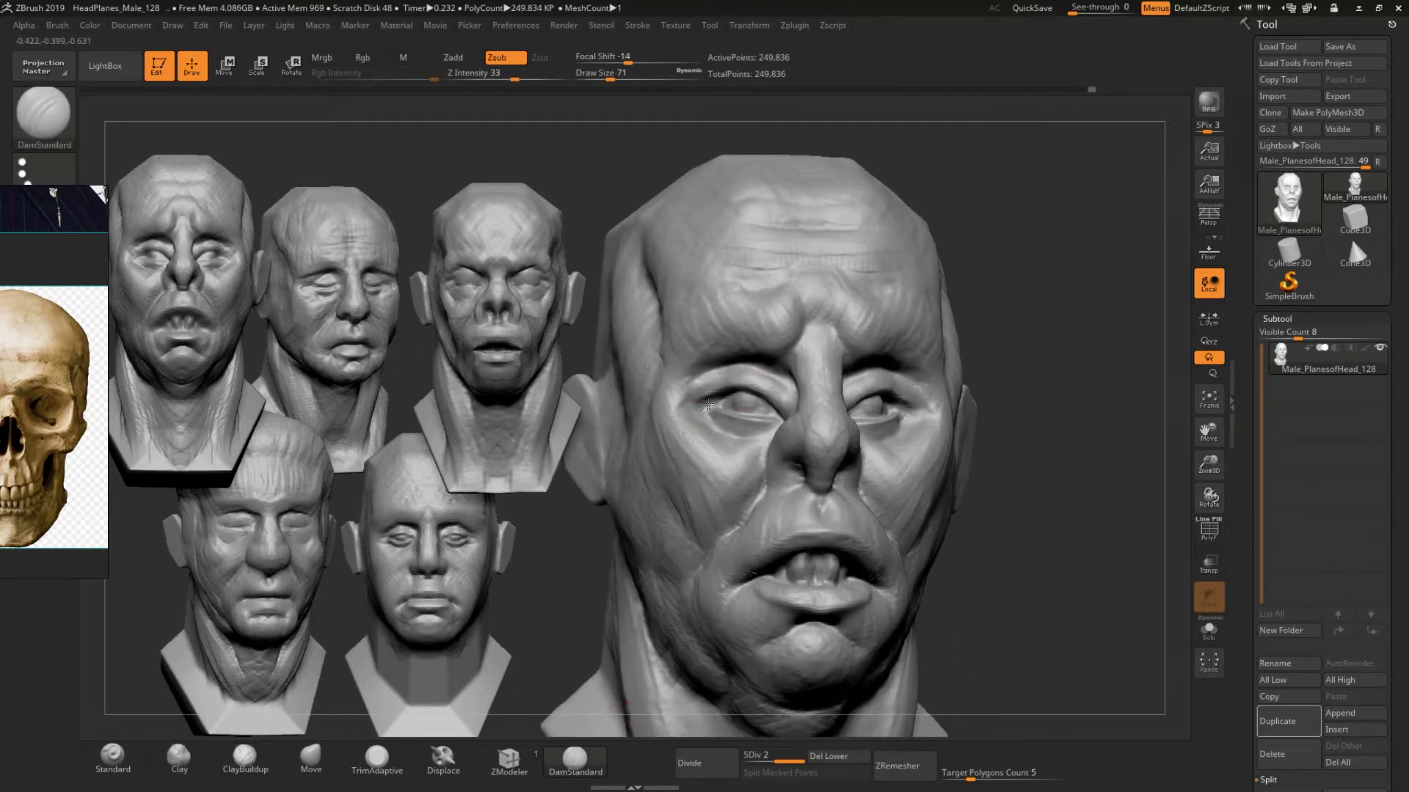
# Add finer clay strokes to the close-up face with a shrunken ClayBuildup brush.
pyautogui.moveTo(667, 420)
pyautogui.mouseDown(button='right')
pyautogui.moveTo(767, 379)
pyautogui.moveTo(788, 354)
pyautogui.mouseUp(button='right')
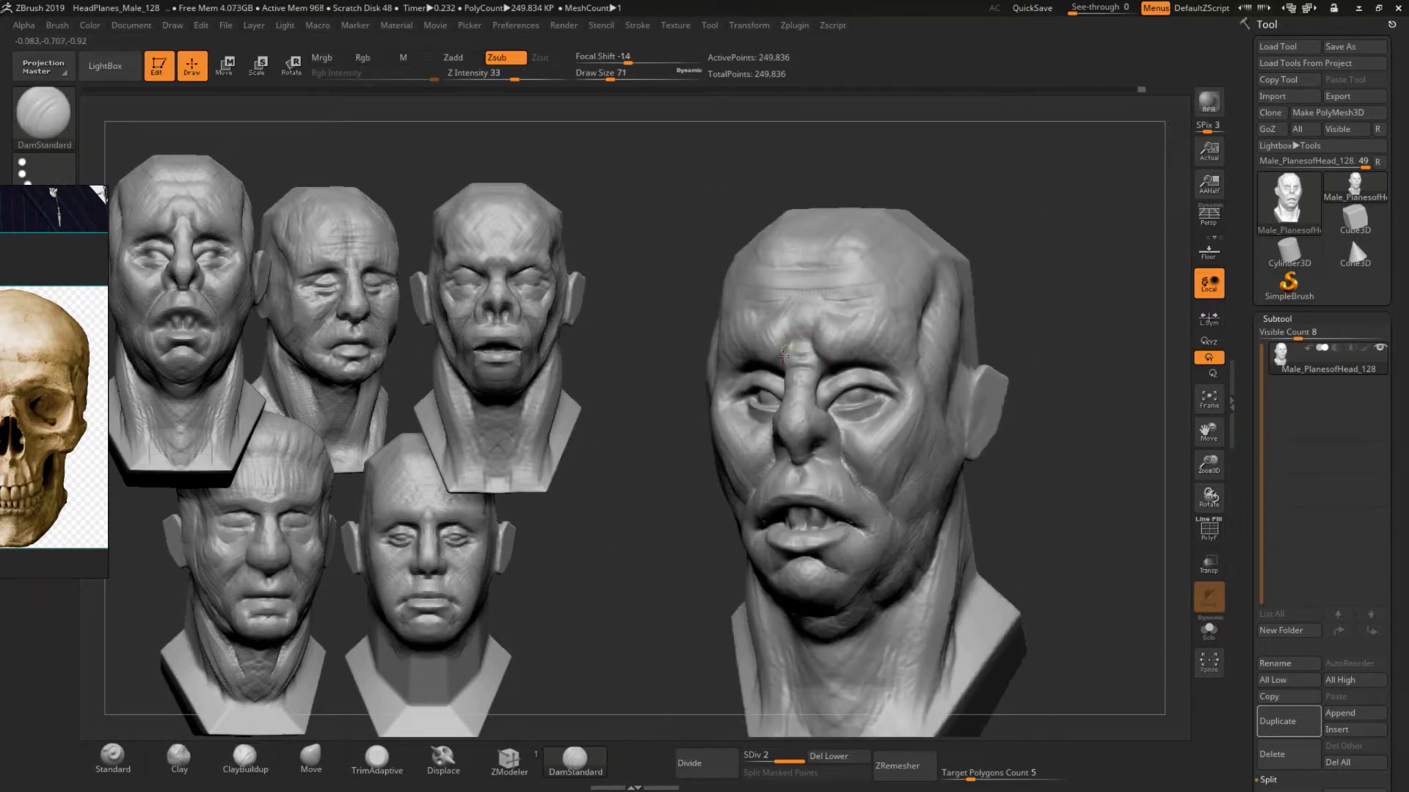
pyautogui.moveTo(857, 321); pyautogui.dragTo(868, 512, button='right')
pyautogui.moveTo(671, 572); pyautogui.dragTo(698, 399, button='right')
pyautogui.keyDown('ctrl'); pyautogui.moveTo(704, 546); pyautogui.dragTo(755, 506, button='right'); pyautogui.keyUp('ctrl')
pyautogui.press('b')
pyautogui.press('c')
pyautogui.press('b')
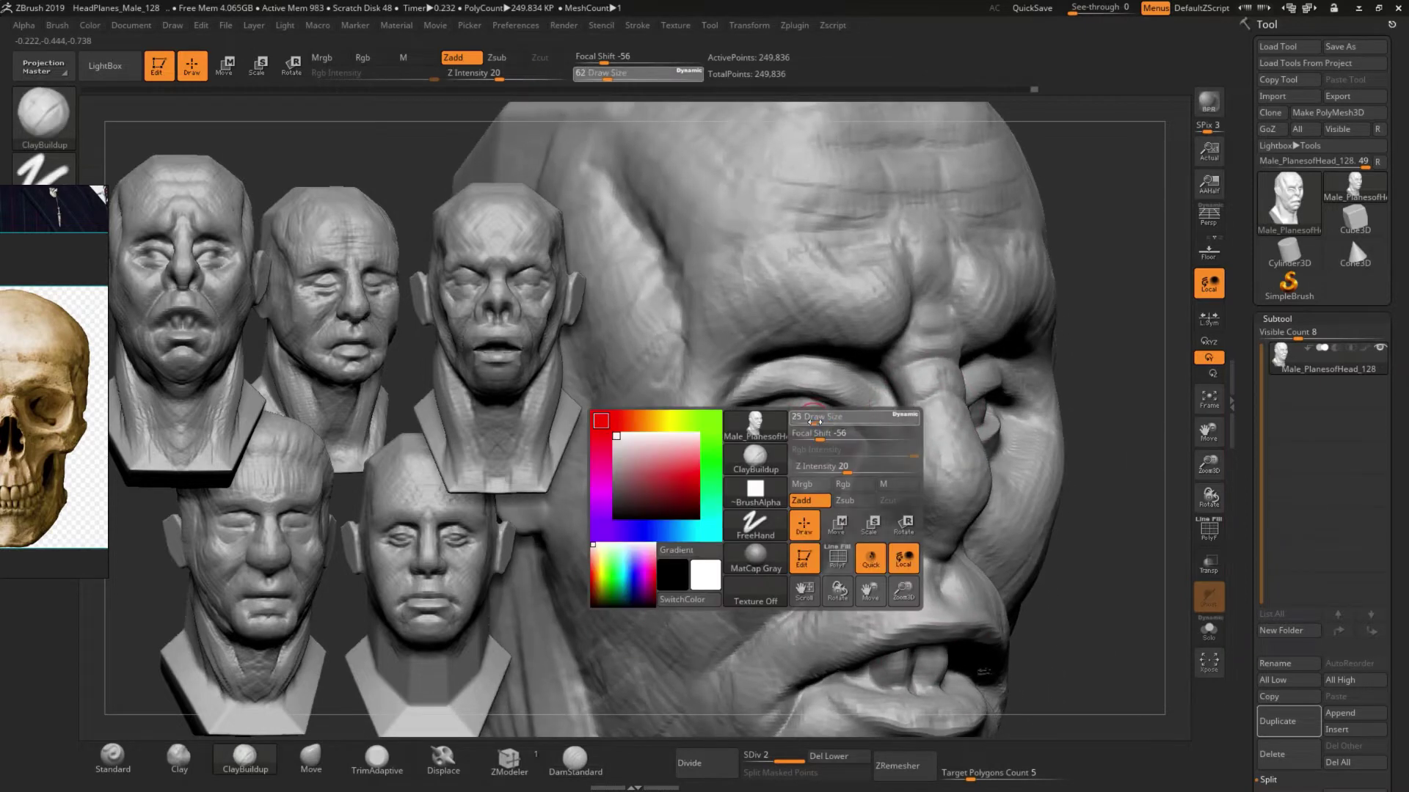
pyautogui.moveTo(851, 440); pyautogui.dragTo(956, 433, button='right')
pyautogui.moveTo(661, 400)
pyautogui.keyDown('ctrl'); pyautogui.mouseDown(button='right')
pyautogui.moveTo(673, 554)
pyautogui.moveTo(775, 642)
pyautogui.mouseUp(button='right'); pyautogui.keyUp('ctrl')
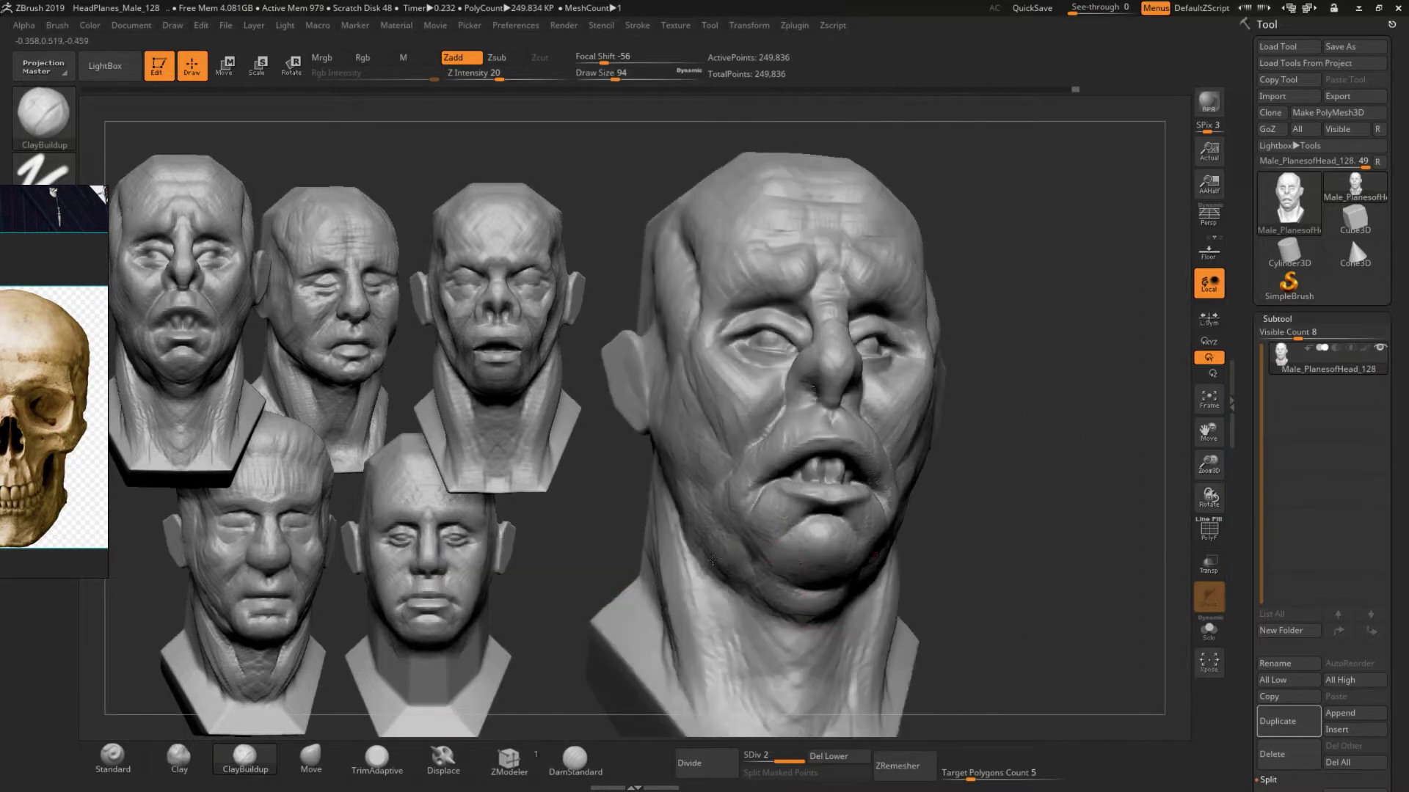
pyautogui.moveTo(690, 573)
pyautogui.mouseDown(button='right')
pyautogui.moveTo(991, 575)
pyautogui.moveTo(883, 484)
pyautogui.moveTo(734, 513)
pyautogui.moveTo(844, 506)
pyautogui.moveTo(844, 558)
pyautogui.mouseUp(button='right')
pyautogui.moveTo(844, 455)
pyautogui.keyDown('alt'); pyautogui.mouseDown(button='right')
pyautogui.moveTo(839, 514)
pyautogui.moveTo(868, 394)
pyautogui.mouseUp(button='right'); pyautogui.keyUp('alt')
# Carve a crease beside the nose and eye, then shape large forms with Move at the lower subdivision.
pyautogui.press('b')
pyautogui.press('d')
pyautogui.press('s')
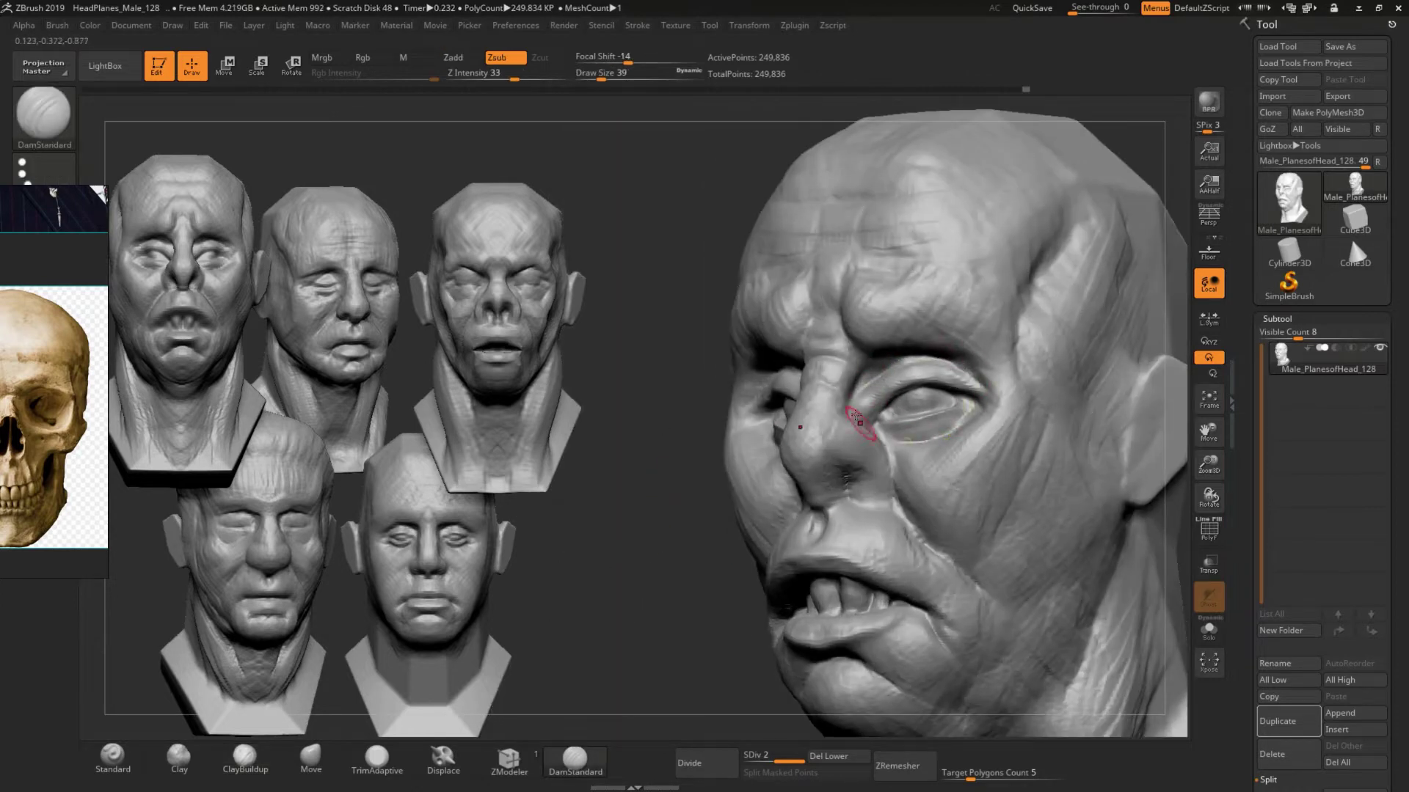
pyautogui.moveTo(1001, 410)
pyautogui.mouseDown(button='right')
pyautogui.moveTo(635, 544)
pyautogui.moveTo(636, 477)
pyautogui.mouseUp(button='right')
pyautogui.hotkey('shift', 'd')
pyautogui.press('b')
pyautogui.press('m')
pyautogui.press('v')
pyautogui.moveTo(733, 426)
pyautogui.mouseDown(button='right')
pyautogui.moveTo(628, 600)
pyautogui.moveTo(690, 470)
pyautogui.moveTo(658, 499)
pyautogui.moveTo(722, 347)
pyautogui.mouseUp(button='right')
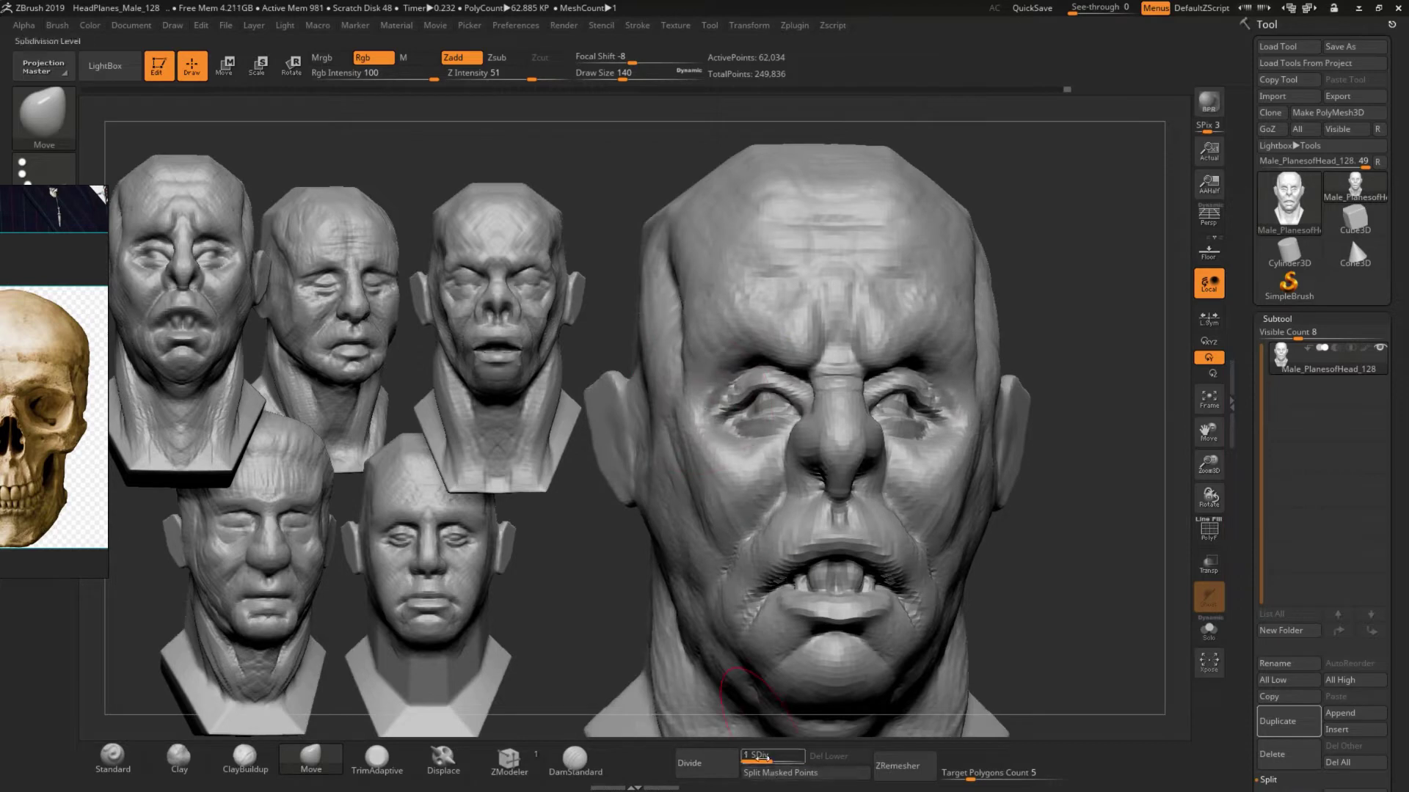
# Push the chin and jaw into shape, toggling between SDiv 1 and SDiv 2.
pyautogui.moveTo(763, 758); pyautogui.dragTo(799, 758)
pyautogui.moveTo(880, 477); pyautogui.dragTo(1012, 528, button='right')
pyautogui.click(245, 755)
pyautogui.press('space')
pyautogui.moveTo(929, 367)
pyautogui.mouseDown(button='right')
pyautogui.moveTo(755, 365)
pyautogui.moveTo(928, 362)
pyautogui.moveTo(890, 378)
pyautogui.mouseUp(button='right')
pyautogui.hotkey('shift', 'd')
pyautogui.press('d')
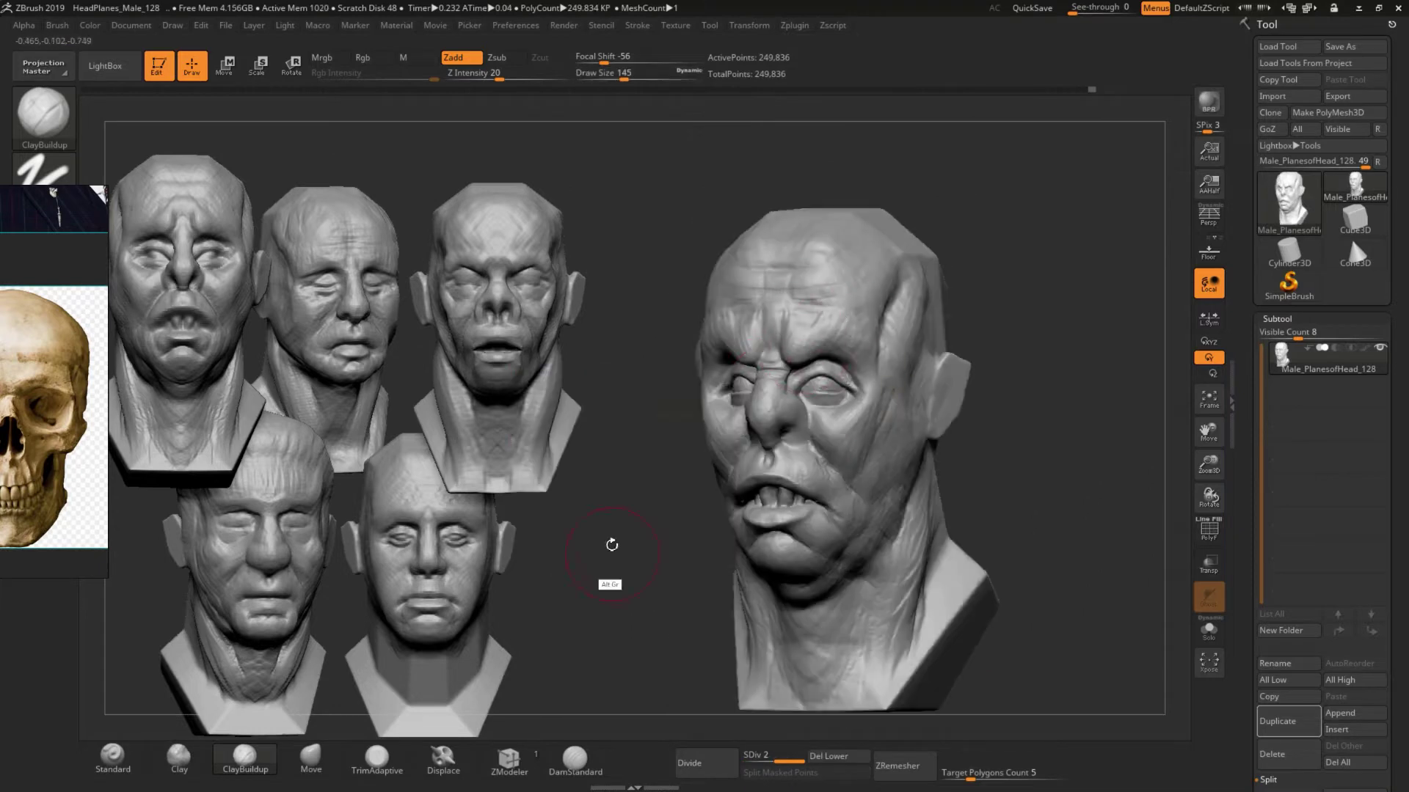
# Sharpen the creases around the eyes and brow with DamStandard.
pyautogui.keyDown('alt'); pyautogui.moveTo(802, 314); pyautogui.dragTo(760, 286, button='right'); pyautogui.keyUp('alt')
pyautogui.click(575, 759)
pyautogui.keyDown('alt'); pyautogui.moveTo(598, 576); pyautogui.dragTo(757, 363, button='right'); pyautogui.keyUp('alt')
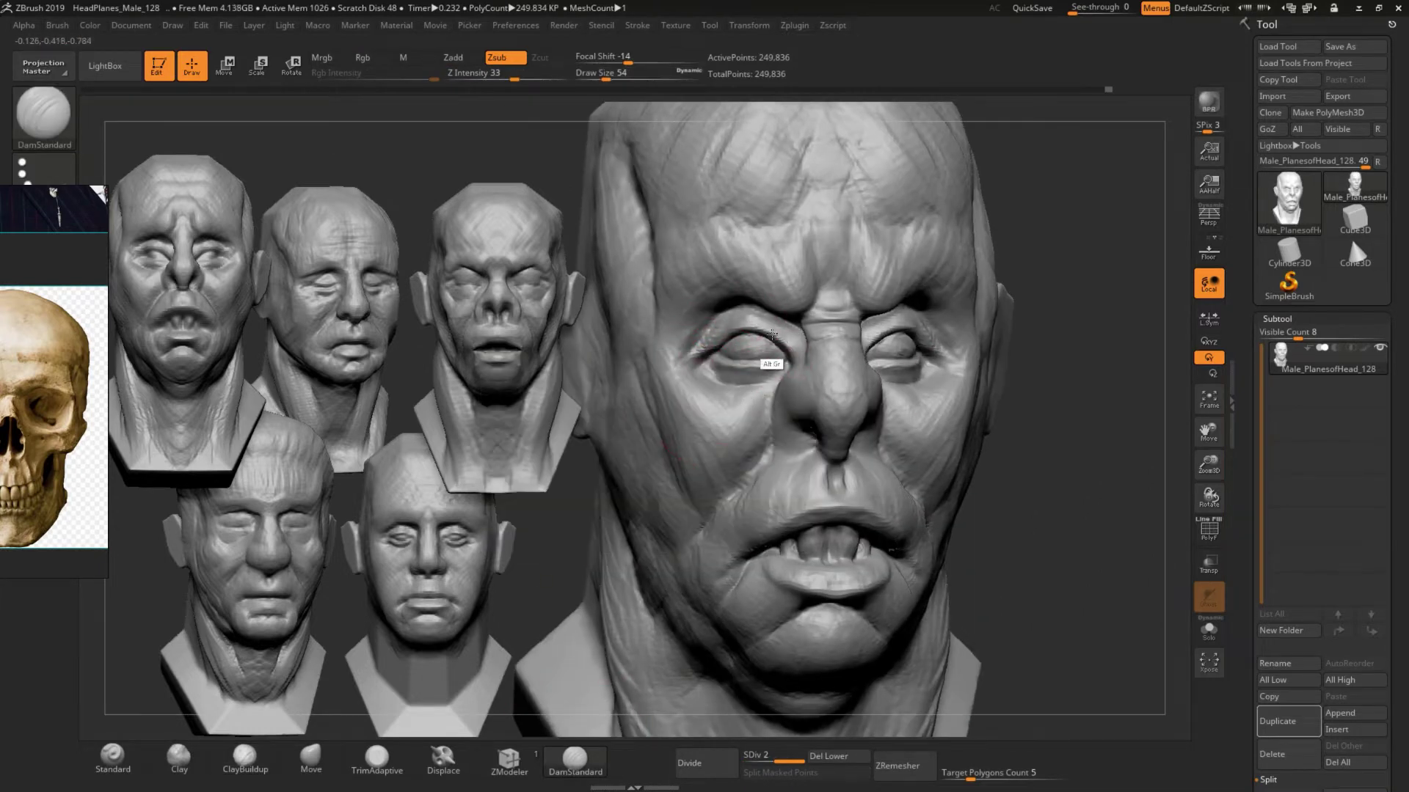
pyautogui.moveTo(721, 404)
pyautogui.mouseDown(button='right')
pyautogui.moveTo(867, 391)
pyautogui.moveTo(951, 412)
pyautogui.mouseUp(button='right')
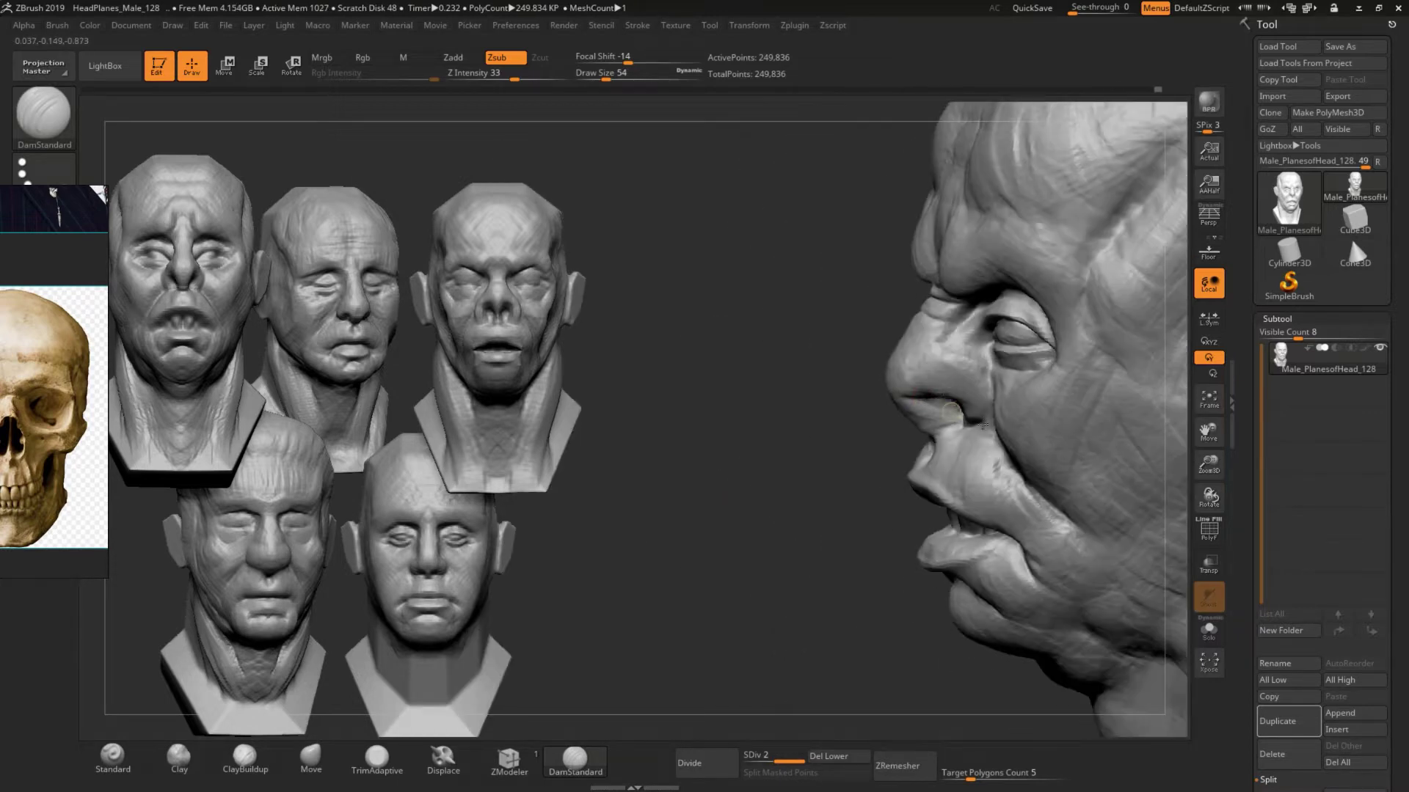
pyautogui.moveTo(954, 312); pyautogui.dragTo(966, 354, button='right')
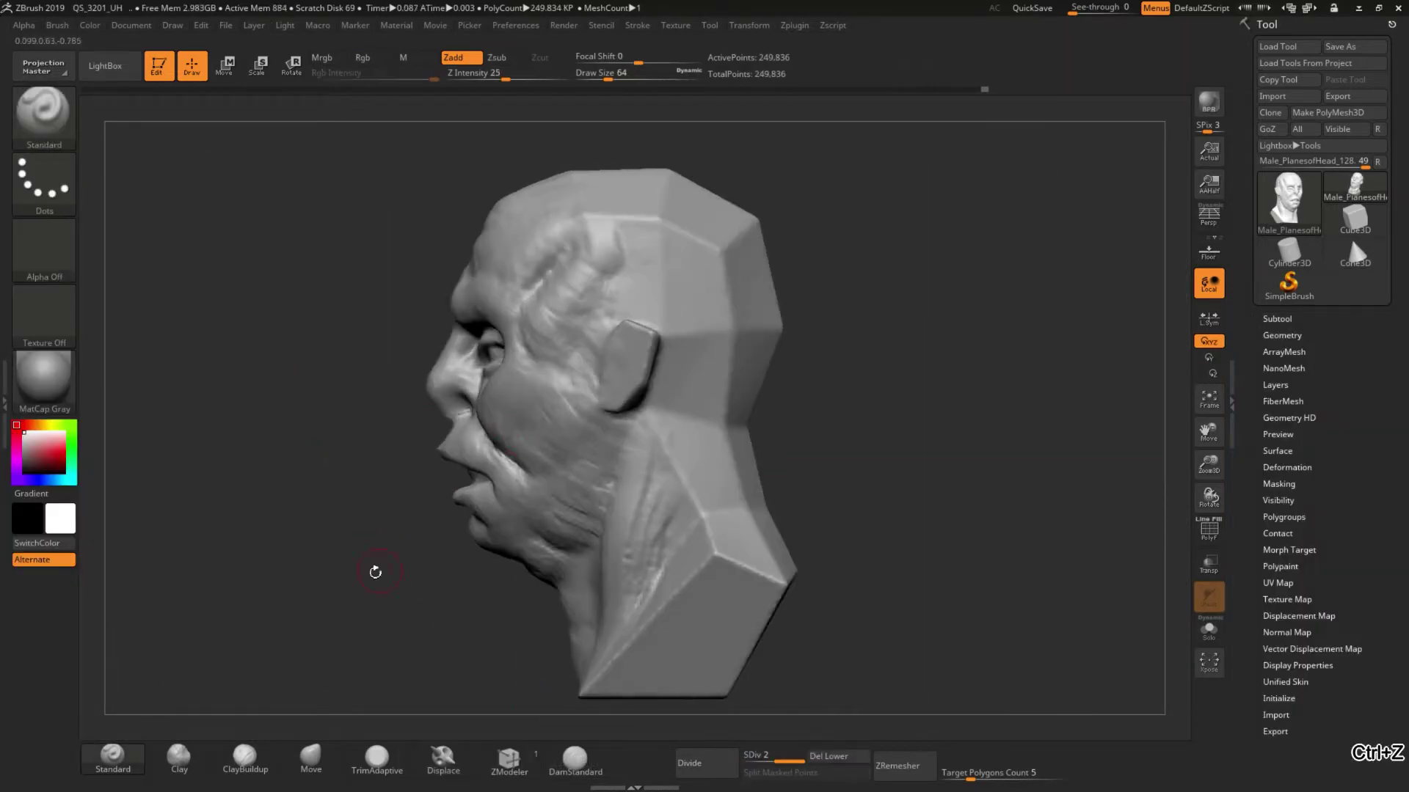
# Set the brush focal shift to 0 and size to 192 at the lower subdivision level.
pyautogui.moveTo(371, 569); pyautogui.dragTo(513, 470)
pyautogui.press('space')
pyautogui.moveTo(618, 380); pyautogui.dragTo(620, 370)
pyautogui.moveTo(918, 440)
pyautogui.mouseDown()
pyautogui.moveTo(448, 372)
pyautogui.moveTo(437, 213)
pyautogui.moveTo(654, 418)
pyautogui.moveTo(543, 316)
pyautogui.mouseUp()
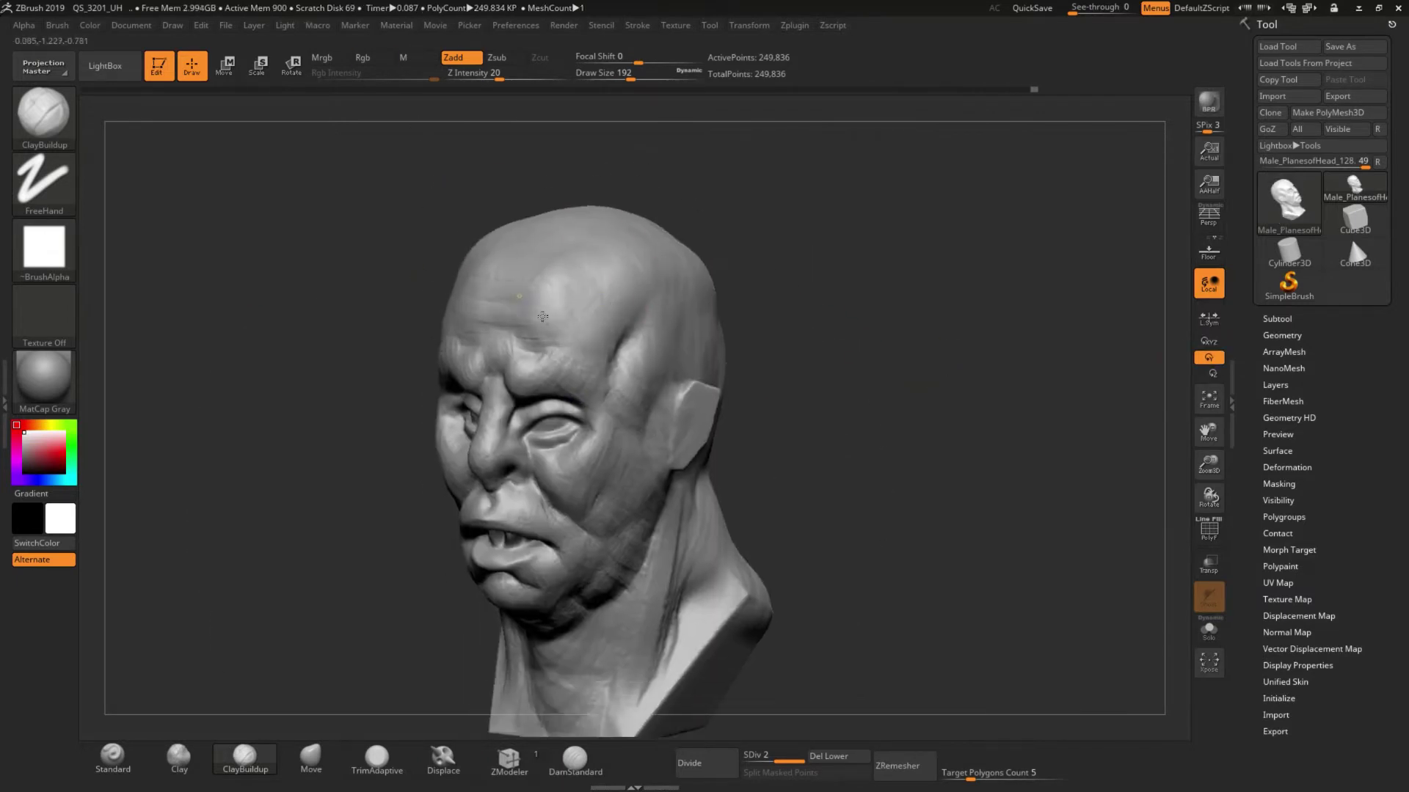
pyautogui.hotkey('shift', 'd')
pyautogui.moveTo(377, 261)
pyautogui.mouseDown()
pyautogui.moveTo(600, 413)
pyautogui.moveTo(661, 388)
pyautogui.mouseUp()
# Build up the jaw, ear and forehead with ClayBuildup from several angles.
pyautogui.press('b')
pyautogui.press('c')
pyautogui.press('b')
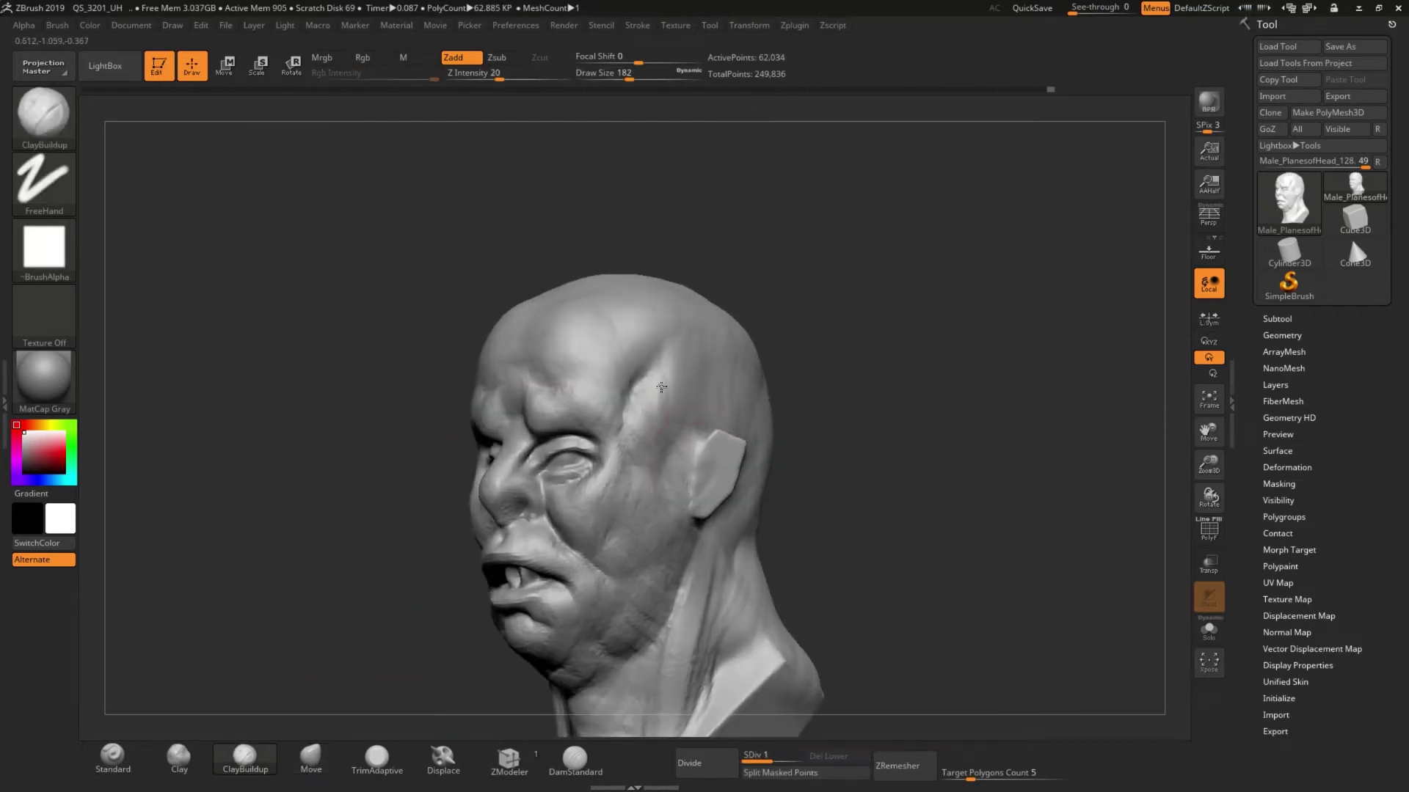
pyautogui.moveTo(646, 507)
pyautogui.mouseDown()
pyautogui.moveTo(658, 571)
pyautogui.moveTo(843, 597)
pyautogui.moveTo(742, 378)
pyautogui.moveTo(802, 472)
pyautogui.moveTo(776, 479)
pyautogui.mouseUp()
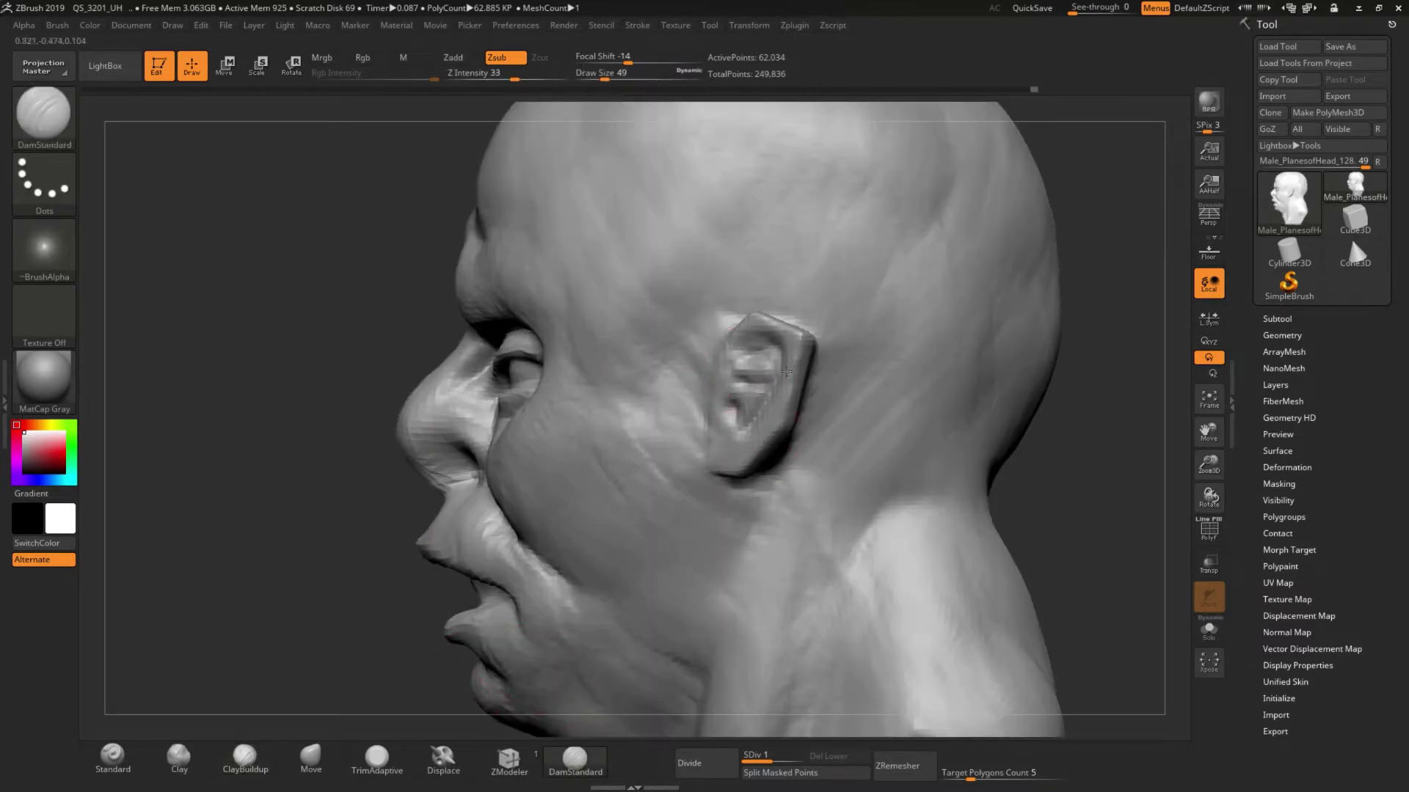
pyautogui.click(244, 756)
pyautogui.moveTo(425, 670)
pyautogui.mouseDown()
pyautogui.moveTo(736, 510)
pyautogui.moveTo(692, 504)
pyautogui.moveTo(956, 522)
pyautogui.moveTo(267, 503)
pyautogui.moveTo(882, 514)
pyautogui.mouseUp()
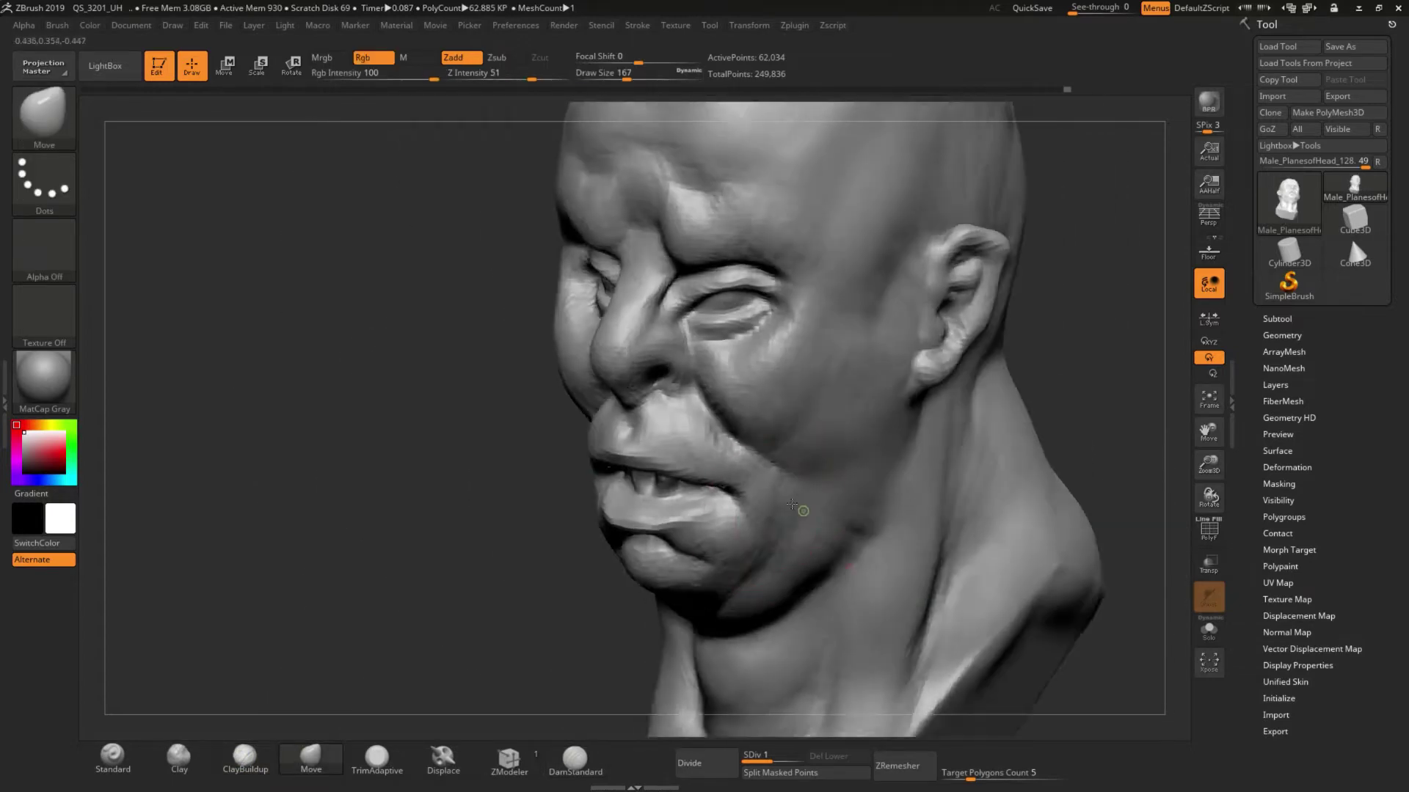
pyautogui.moveTo(792, 507)
pyautogui.mouseDown()
pyautogui.moveTo(795, 443)
pyautogui.moveTo(613, 273)
pyautogui.moveTo(546, 397)
pyautogui.mouseUp()
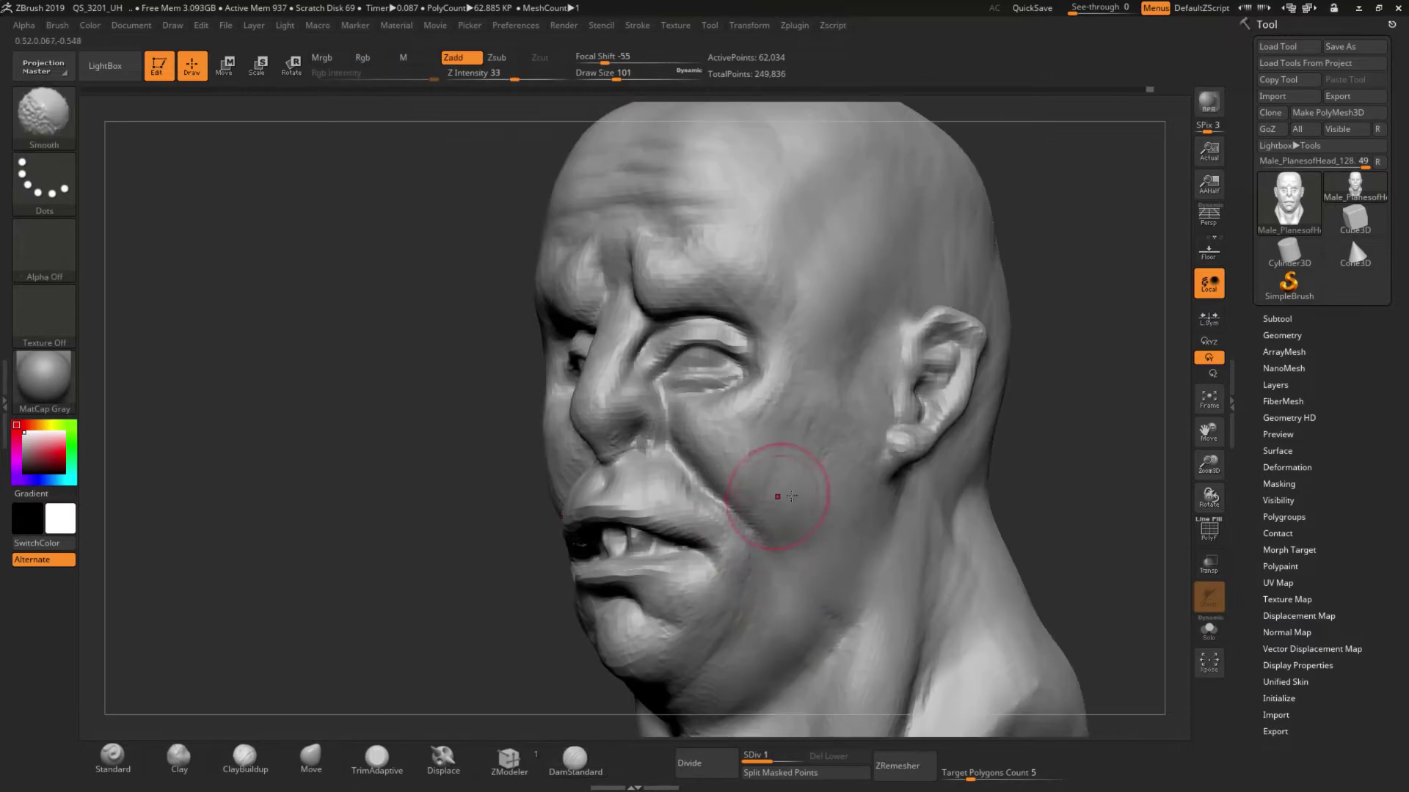
pyautogui.moveTo(780, 497)
pyautogui.mouseDown()
pyautogui.moveTo(701, 411)
pyautogui.moveTo(733, 379)
pyautogui.mouseUp()
pyautogui.press('space')
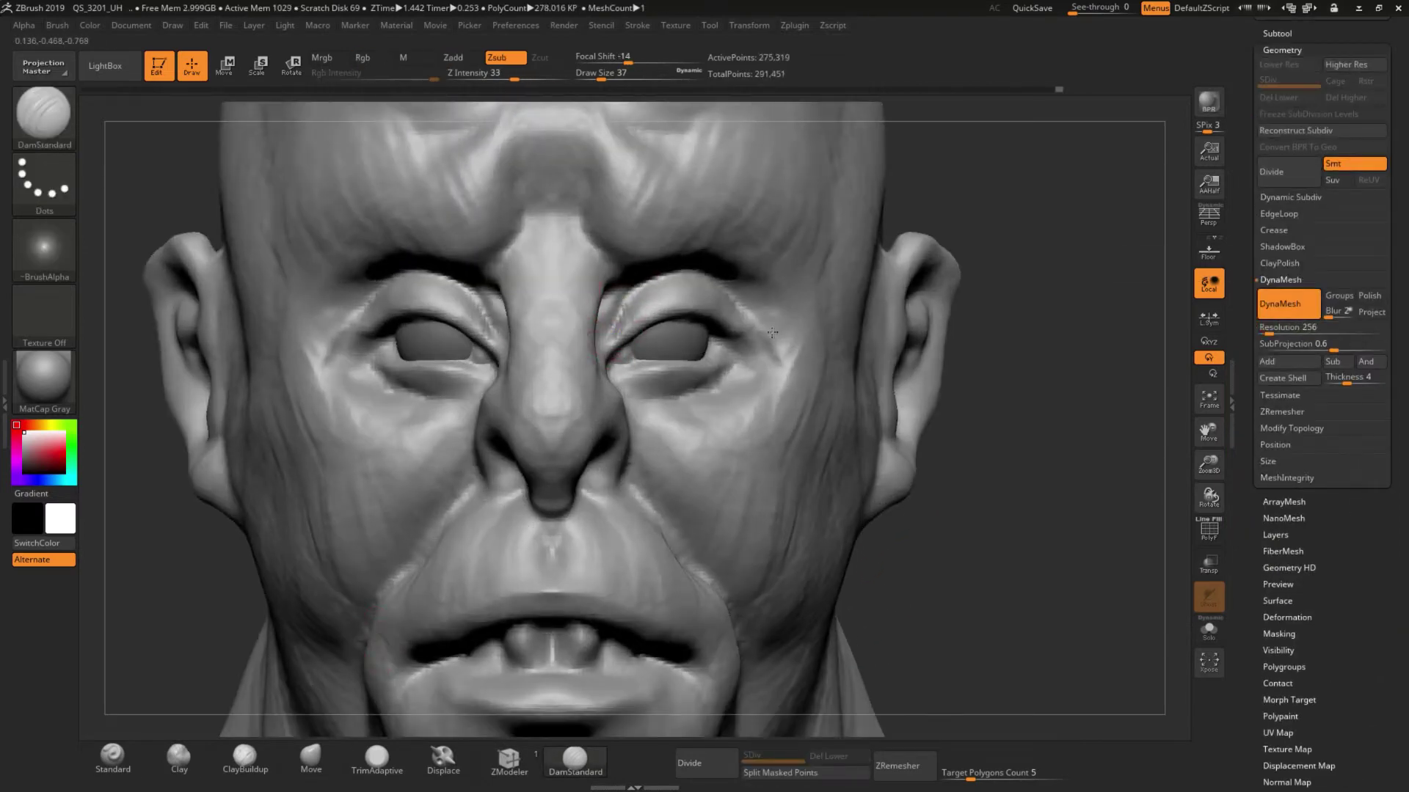
# Carve the eyelid creases around the eyeballs and smooth the sculpted surface.
pyautogui.moveTo(722, 286); pyautogui.dragTo(690, 344)
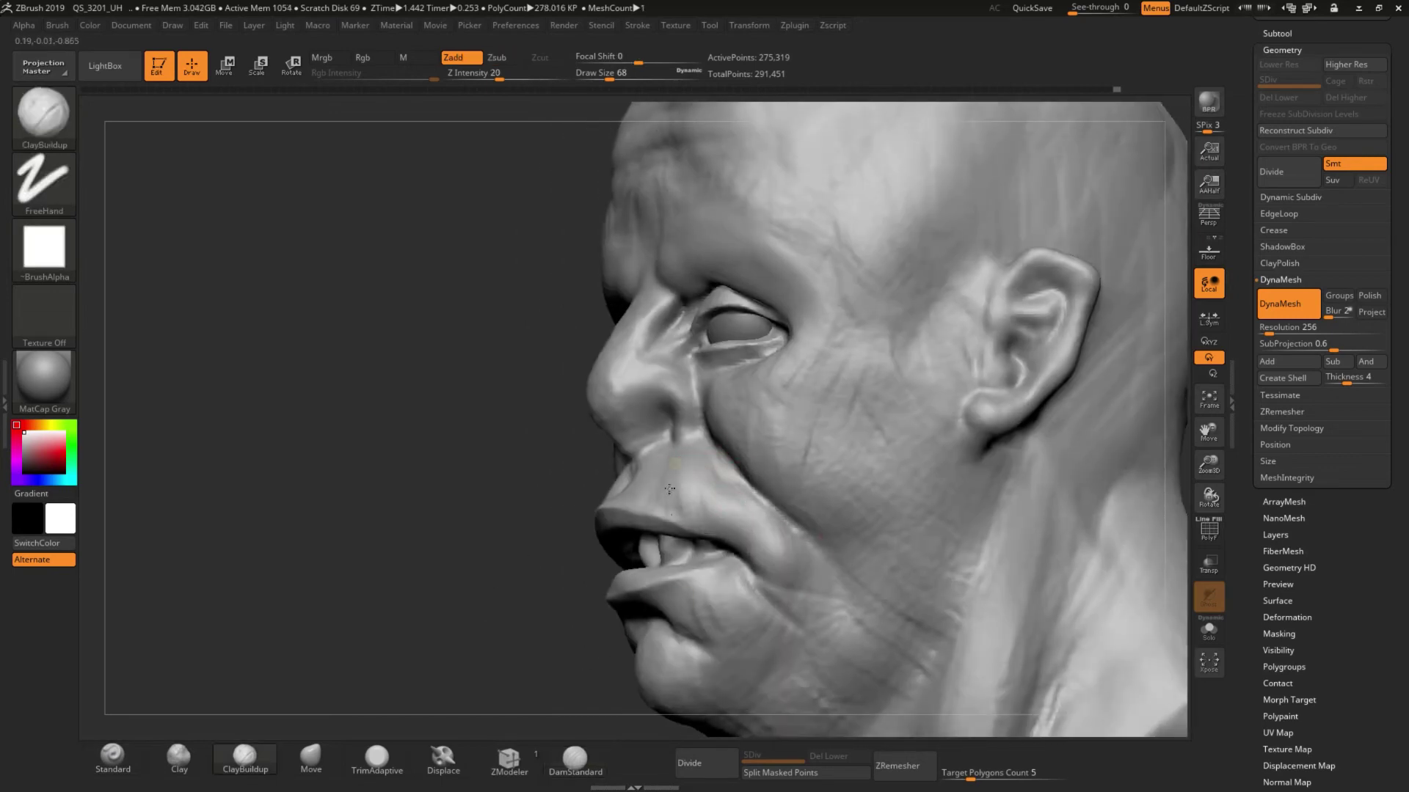
pyautogui.moveTo(670, 489); pyautogui.dragTo(553, 519)
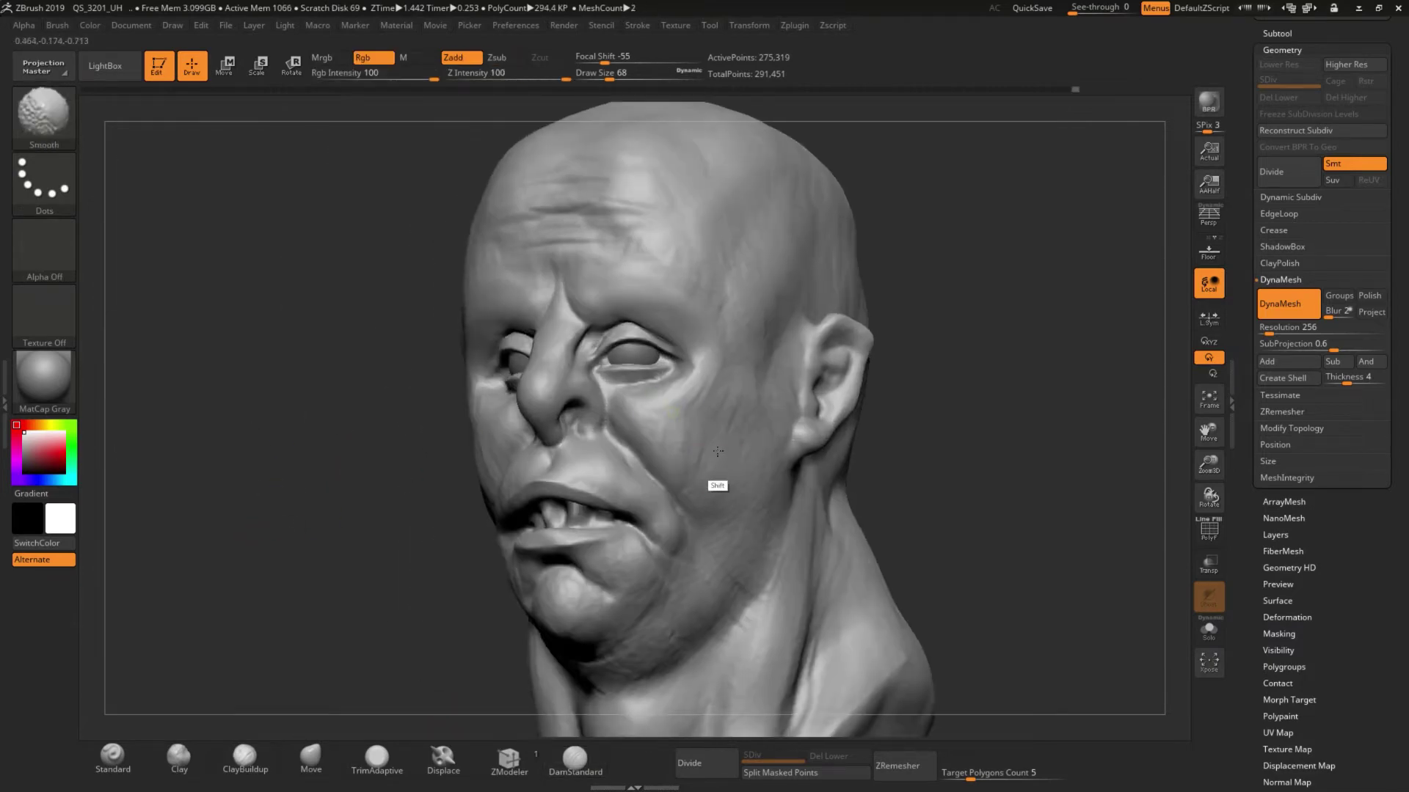
pyautogui.moveTo(628, 734)
pyautogui.mouseDown()
pyautogui.moveTo(433, 328)
pyautogui.moveTo(529, 569)
pyautogui.mouseUp()
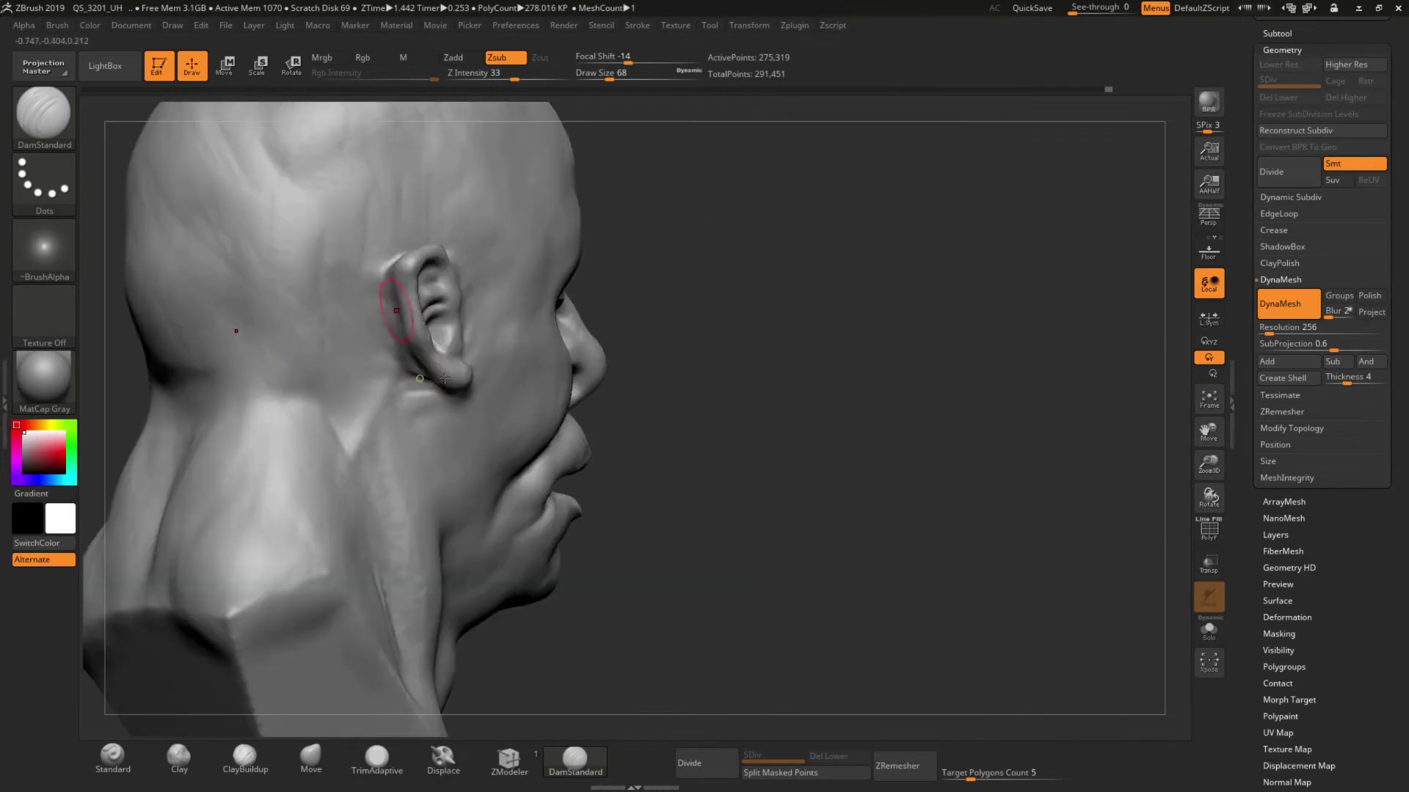
pyautogui.press('shift')
# Smooth the area around the eye and subdivide the head to about 1.1 million points.
pyautogui.moveTo(767, 564)
pyautogui.mouseDown()
pyautogui.moveTo(331, 548)
pyautogui.moveTo(515, 363)
pyautogui.mouseUp()
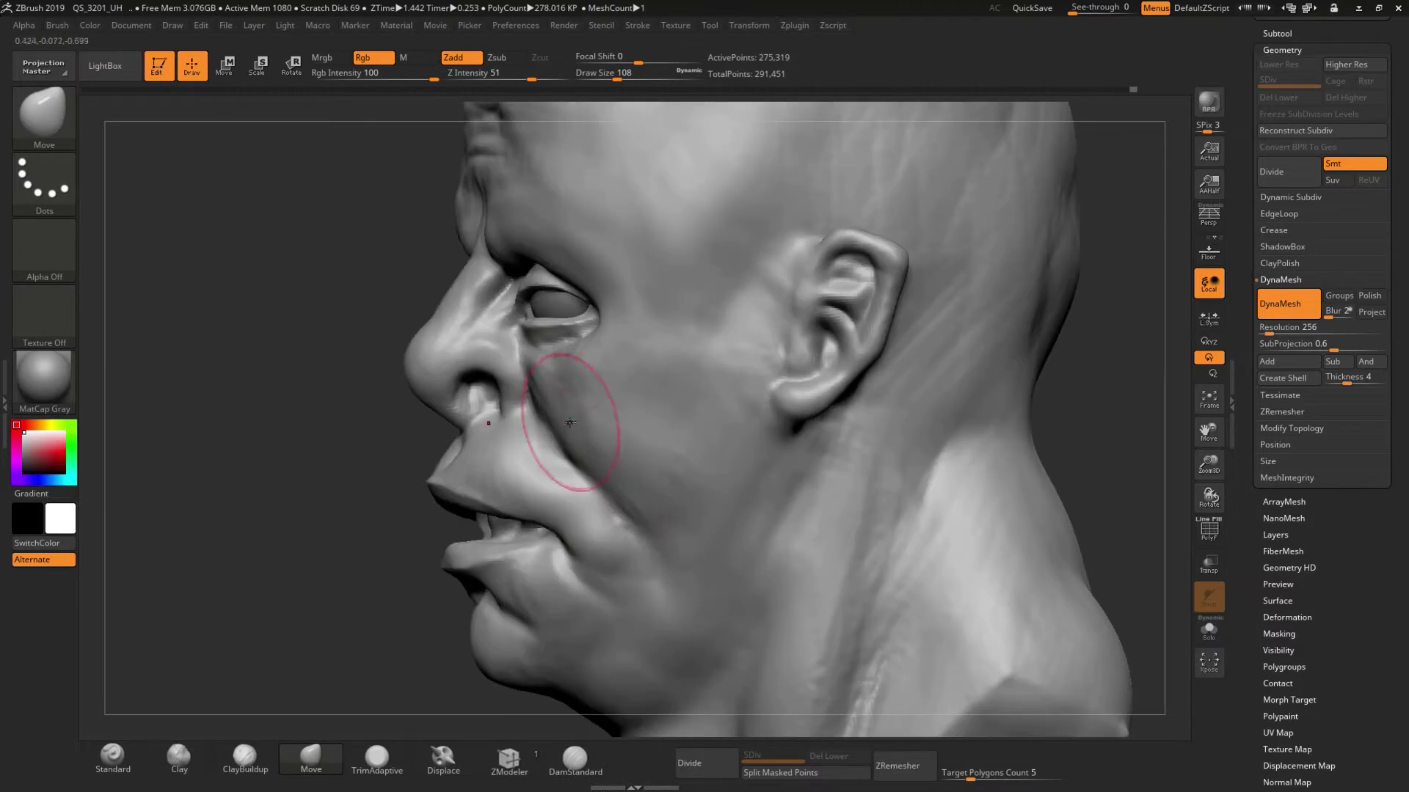
pyautogui.moveTo(308, 456)
pyautogui.mouseDown()
pyautogui.moveTo(551, 365)
pyautogui.moveTo(302, 383)
pyautogui.moveTo(314, 436)
pyautogui.moveTo(502, 290)
pyautogui.mouseUp()
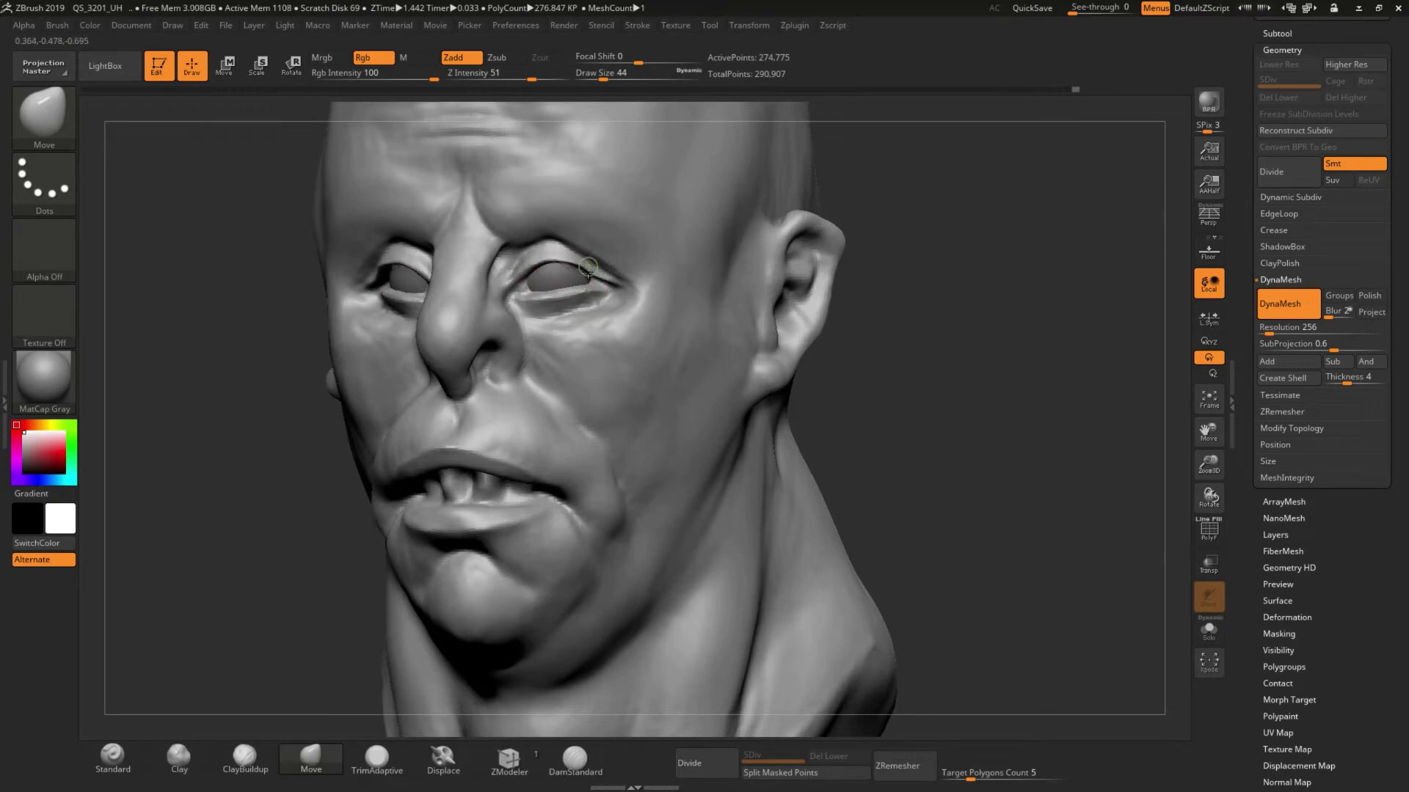
pyautogui.moveTo(594, 441); pyautogui.dragTo(217, 533)
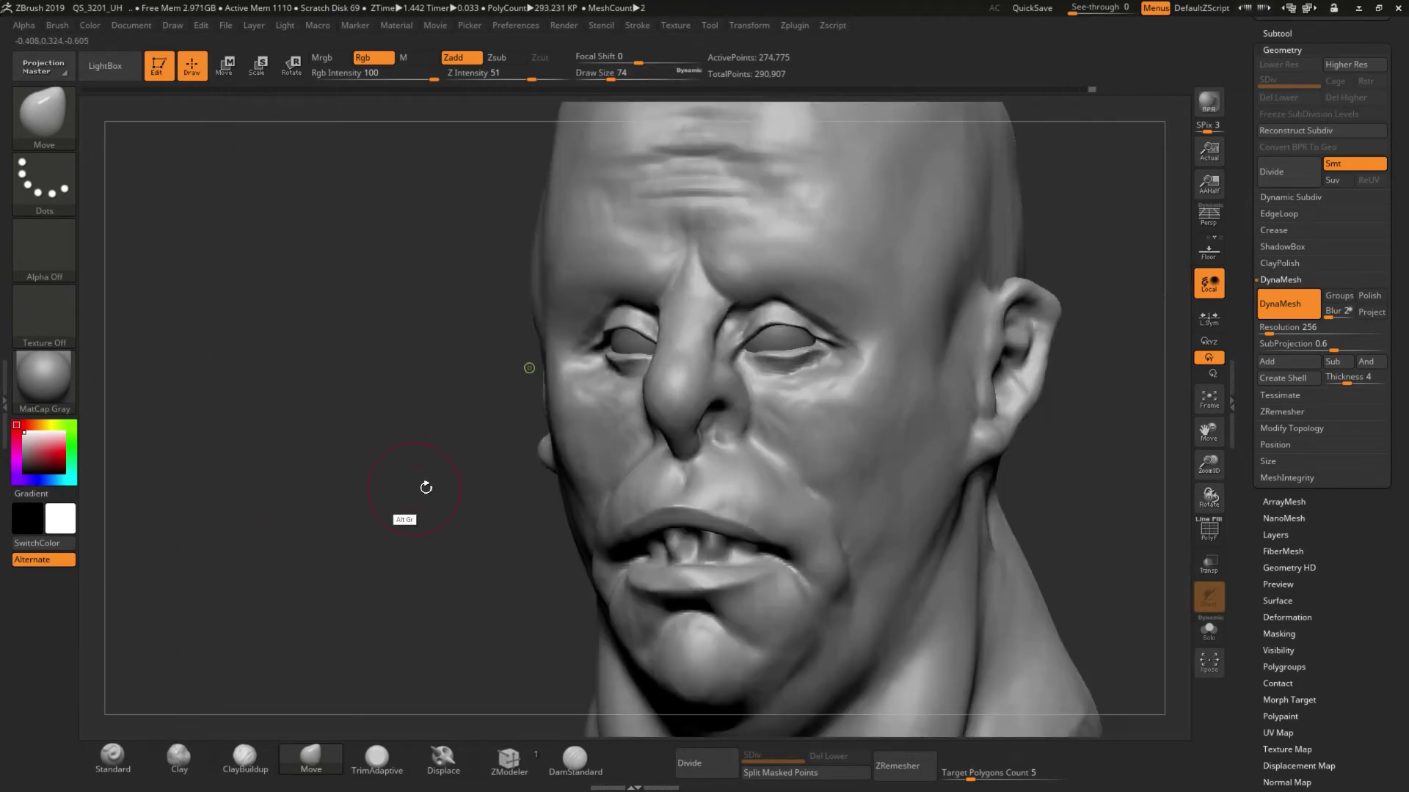
pyautogui.press('shift')
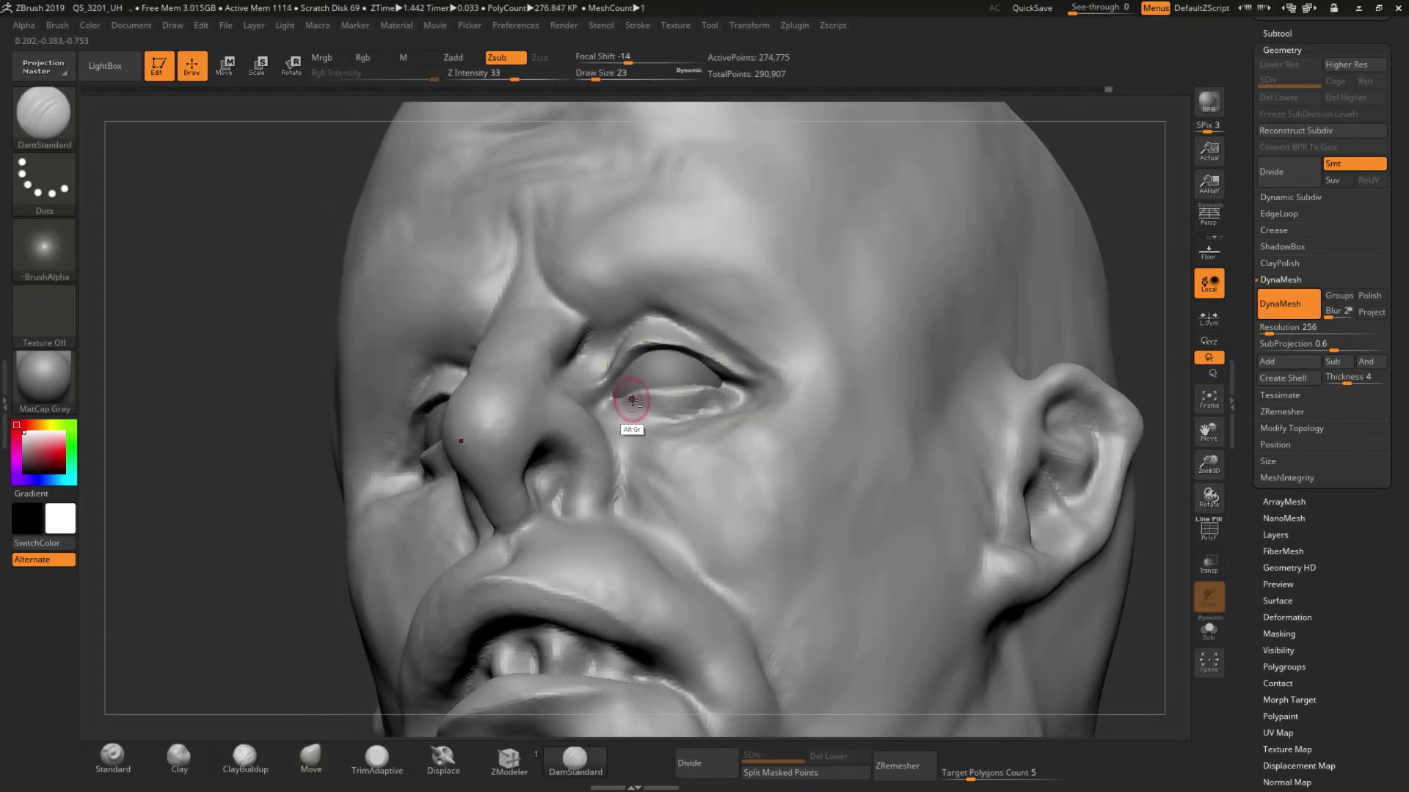
pyautogui.hotkey('ctrl', 'd')
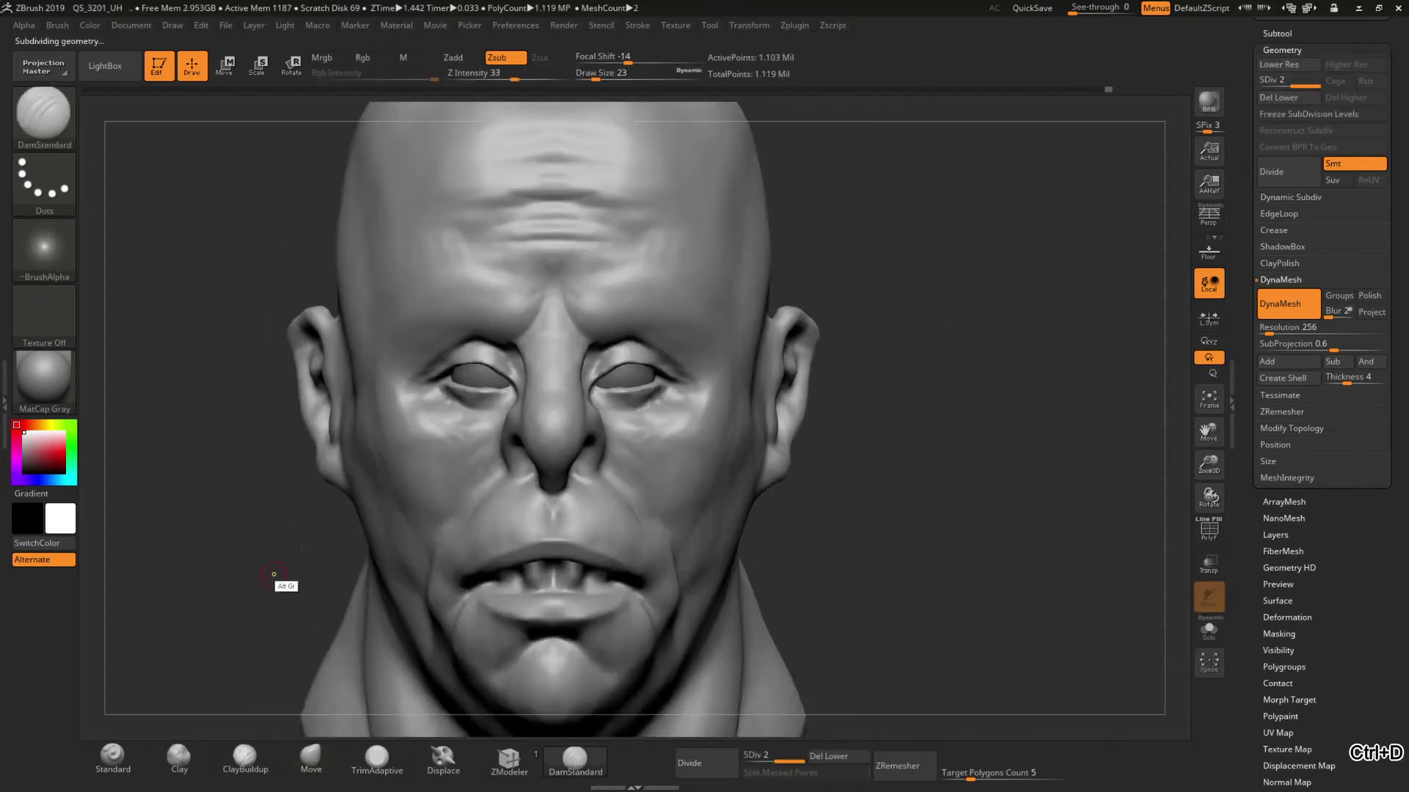
# Increase the brush size to 44 and turn to the head's left cheek and eye.
pyautogui.moveTo(274, 574); pyautogui.dragTo(541, 472)
pyautogui.rightClick(565, 500)
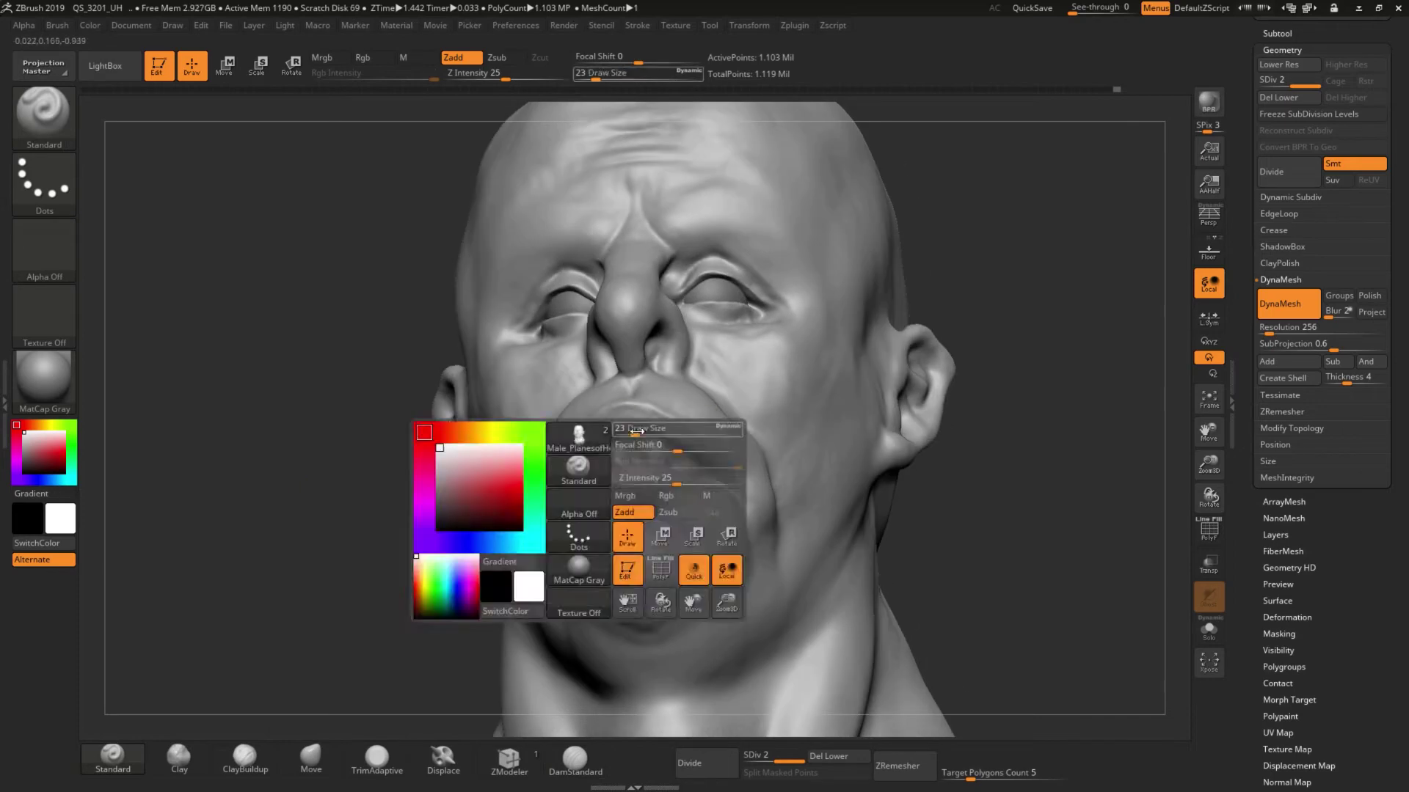
pyautogui.moveTo(565, 500)
pyautogui.mouseDown(button='right')
pyautogui.moveTo(599, 507)
pyautogui.moveTo(552, 257)
pyautogui.mouseUp(button='right')
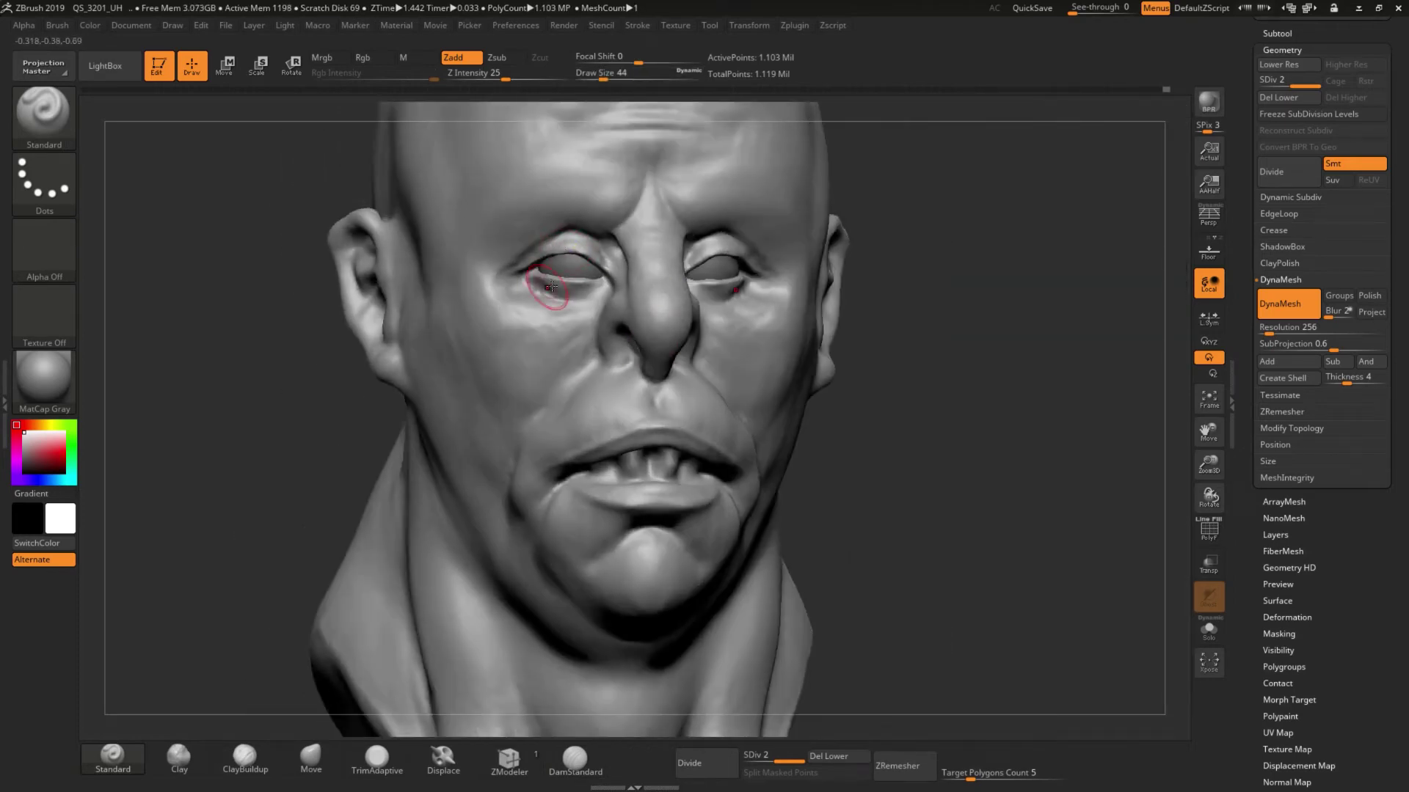
pyautogui.moveTo(267, 455)
pyautogui.mouseDown(button='right')
pyautogui.moveTo(647, 273)
pyautogui.moveTo(823, 351)
pyautogui.mouseUp(button='right')
# Carve cheek and eye creases with DamStandard and soften the surface between the eyebrows.
pyautogui.press('b')
pyautogui.press('d')
pyautogui.press('s')
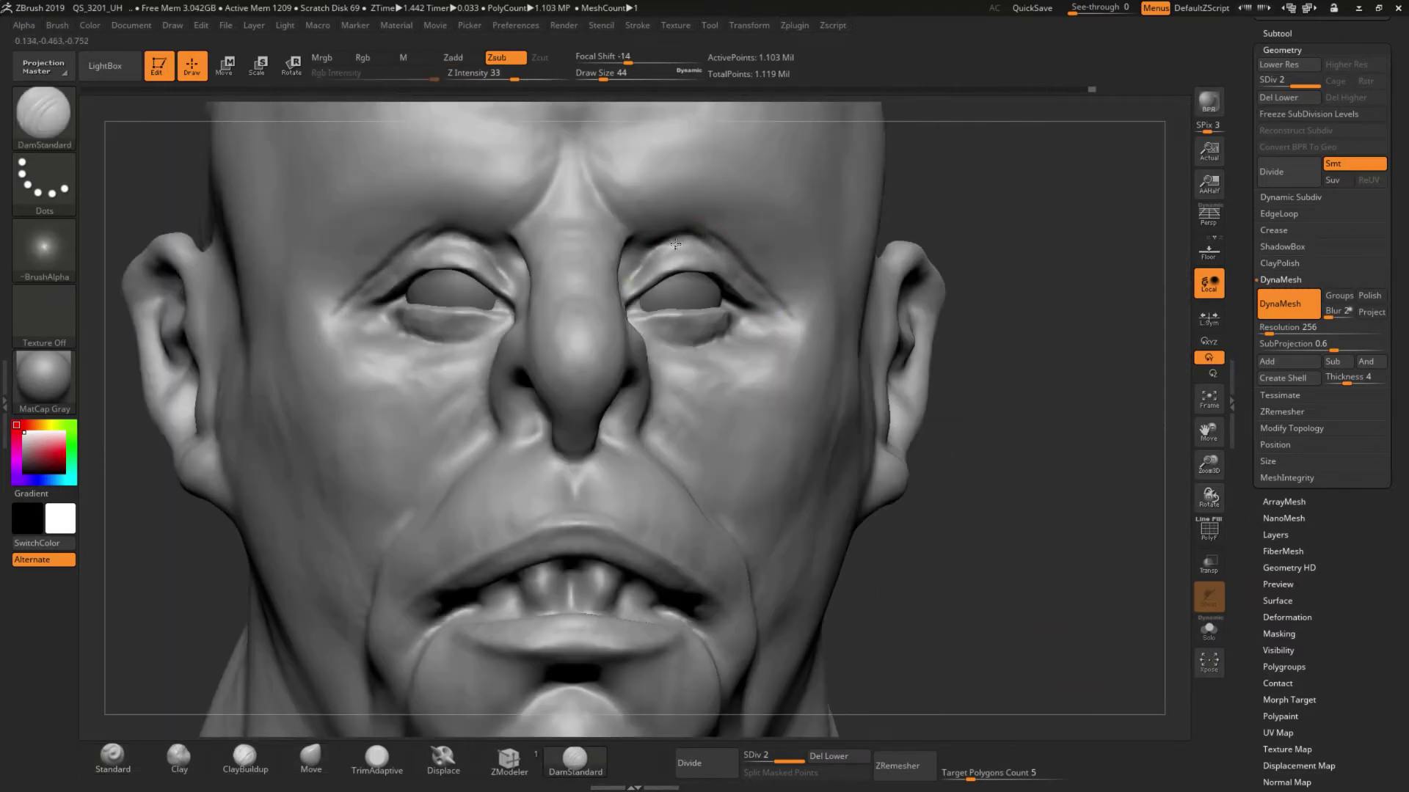
pyautogui.moveTo(675, 245); pyautogui.dragTo(707, 248, button='right')
pyautogui.moveTo(640, 334); pyautogui.dragTo(649, 393, button='right')
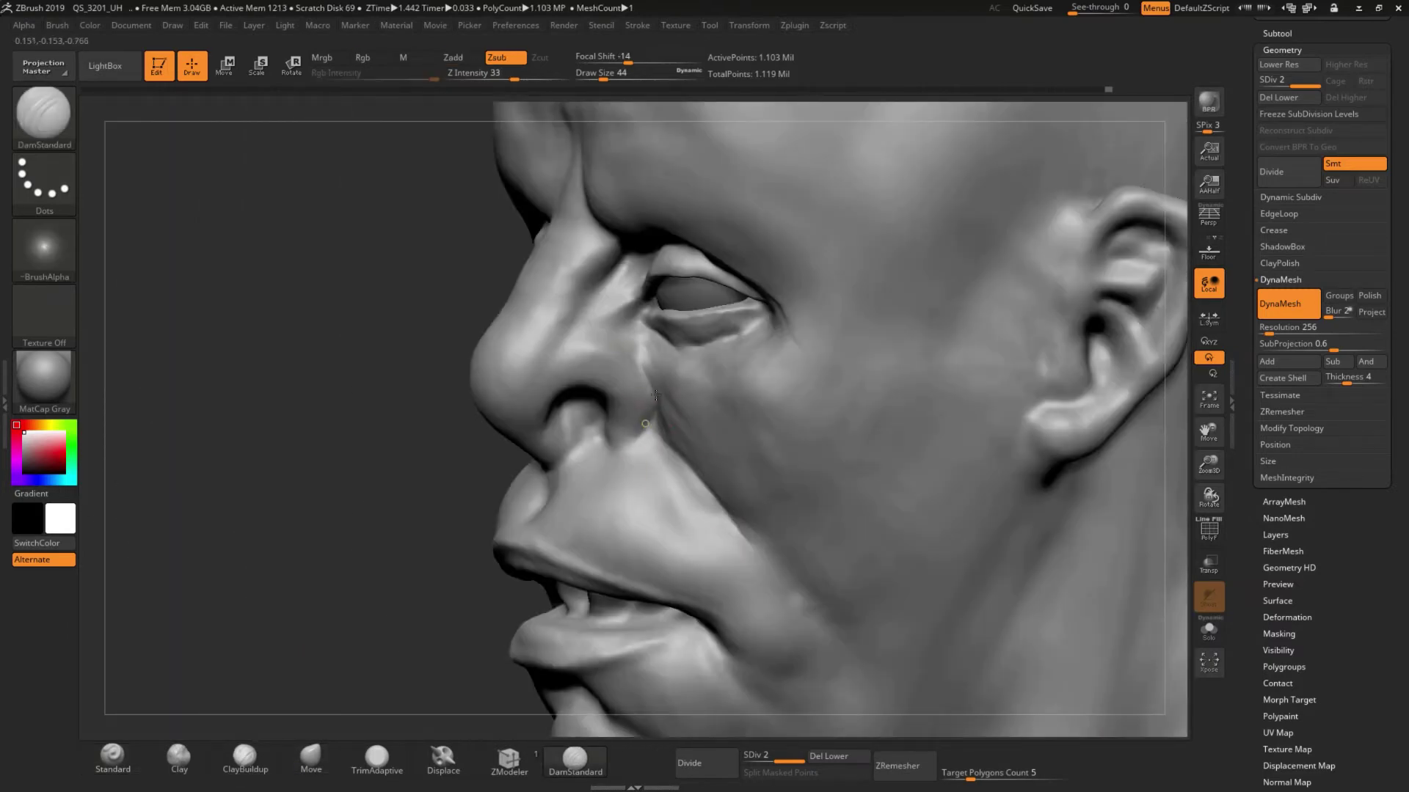
pyautogui.moveTo(572, 328); pyautogui.dragTo(458, 484, button='right')
pyautogui.moveTo(360, 619)
pyautogui.mouseDown(button='right')
pyautogui.moveTo(518, 488)
pyautogui.moveTo(565, 530)
pyautogui.mouseUp(button='right')
pyautogui.keyDown('ctrl'); pyautogui.moveTo(929, 505); pyautogui.dragTo(600, 240, button='right'); pyautogui.keyUp('ctrl')
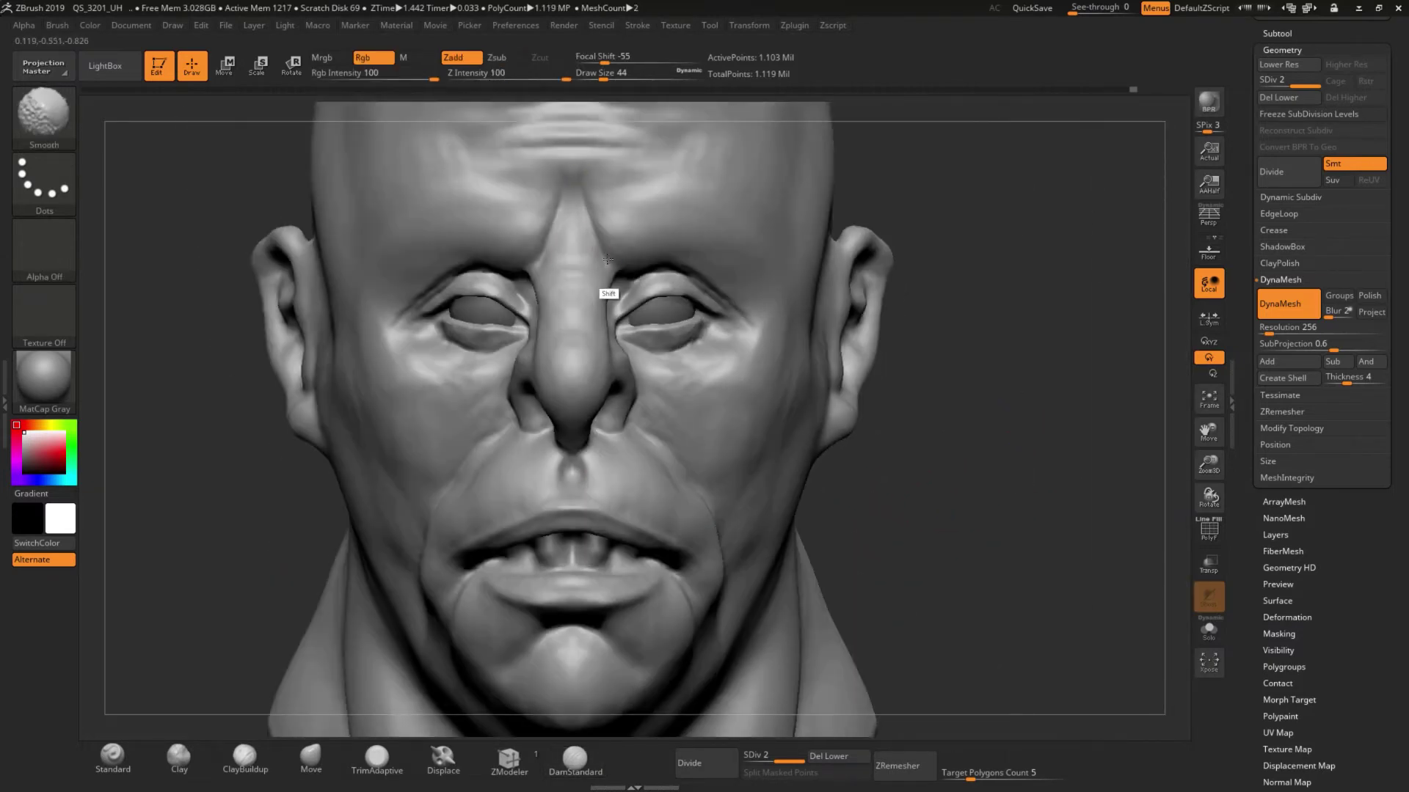
pyautogui.moveTo(573, 288)
pyautogui.mouseDown(button='right')
pyautogui.moveTo(444, 576)
pyautogui.moveTo(364, 625)
pyautogui.moveTo(220, 613)
pyautogui.moveTo(535, 345)
pyautogui.mouseUp(button='right')
# Reshape the lips and forms with Move and TrimAdaptive, undoing one stroke.
pyautogui.press('b')
pyautogui.press('m')
pyautogui.press('v')
pyautogui.press('b')
pyautogui.press('t')
pyautogui.press('a')
pyautogui.moveTo(724, 394)
pyautogui.mouseDown(button='right')
pyautogui.moveTo(902, 635)
pyautogui.moveTo(629, 487)
pyautogui.moveTo(600, 492)
pyautogui.mouseUp(button='right')
pyautogui.hotkey('ctrl', 'z')
pyautogui.rightClick(600, 491)
pyautogui.moveTo(660, 447)
pyautogui.mouseDown(button='right')
pyautogui.moveTo(609, 459)
pyautogui.moveTo(565, 445)
pyautogui.mouseUp(button='right')
pyautogui.moveTo(949, 646)
pyautogui.mouseDown(button='right')
pyautogui.moveTo(661, 587)
pyautogui.moveTo(514, 514)
pyautogui.moveTo(295, 496)
pyautogui.moveTo(534, 476)
pyautogui.mouseUp(button='right')
# Carve sharper mouth corners, nostrils and teeth with DamStandard from several angles.
pyautogui.press('b')
pyautogui.press('d')
pyautogui.press('s')
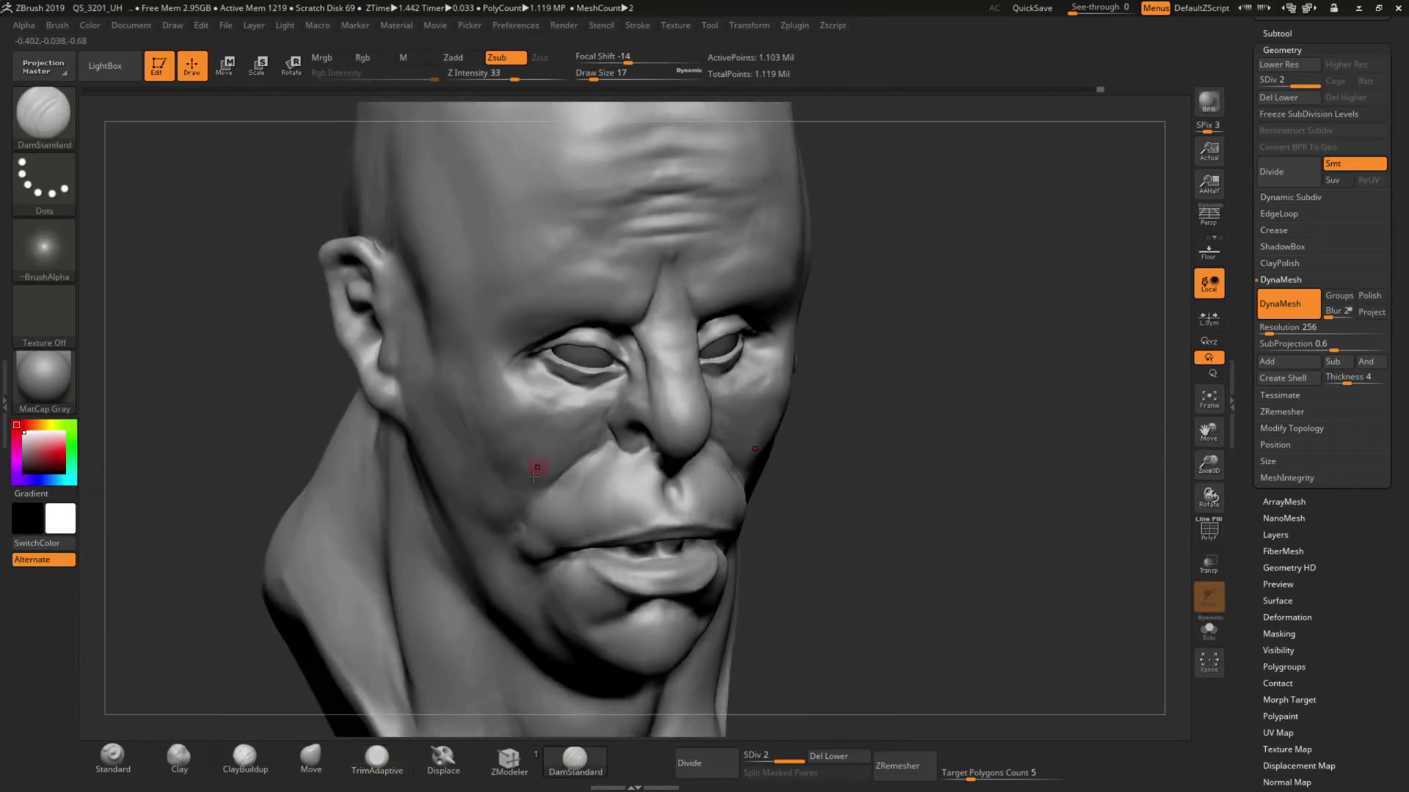
pyautogui.moveTo(554, 431)
pyautogui.keyDown('shift'); pyautogui.mouseDown(button='right')
pyautogui.moveTo(336, 509)
pyautogui.moveTo(228, 366)
pyautogui.moveTo(565, 344)
pyautogui.mouseUp(button='right'); pyautogui.keyUp('shift')
pyautogui.moveTo(269, 230); pyautogui.dragTo(628, 346, button='right')
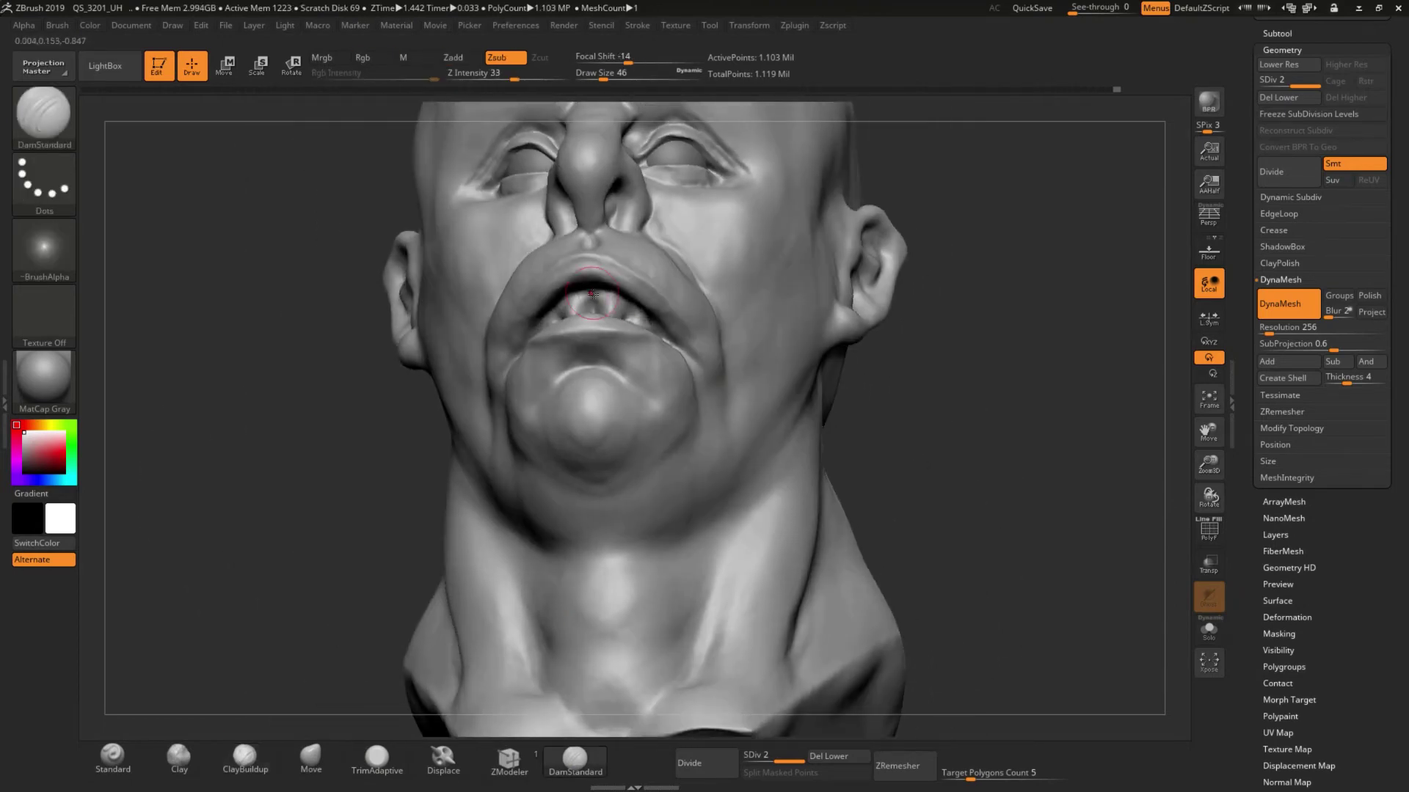
pyautogui.moveTo(593, 293)
pyautogui.mouseDown(button='right')
pyautogui.moveTo(408, 575)
pyautogui.moveTo(554, 519)
pyautogui.mouseUp(button='right')
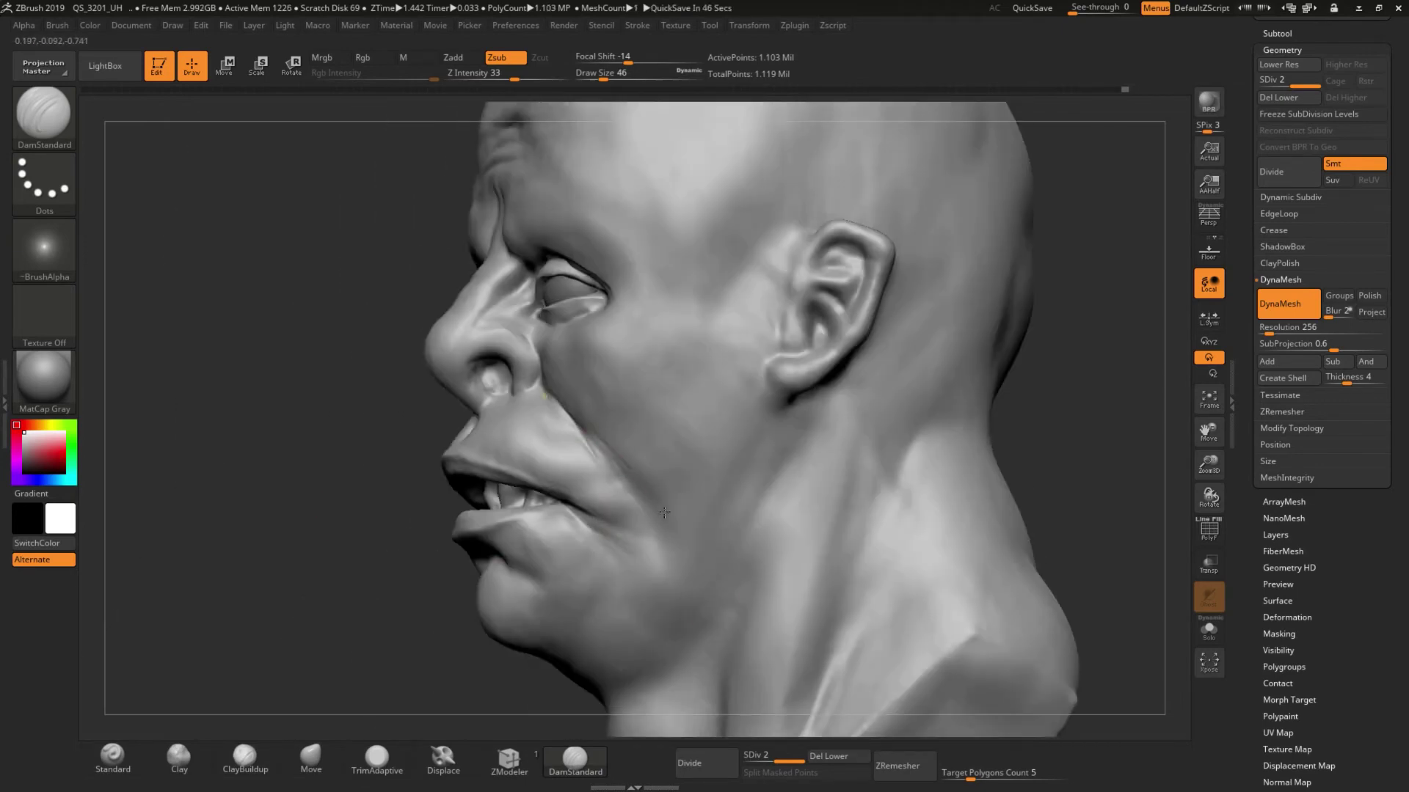
pyautogui.moveTo(664, 512)
pyautogui.mouseDown(button='right')
pyautogui.moveTo(527, 313)
pyautogui.moveTo(614, 367)
pyautogui.moveTo(271, 535)
pyautogui.moveTo(497, 301)
pyautogui.mouseUp(button='right')
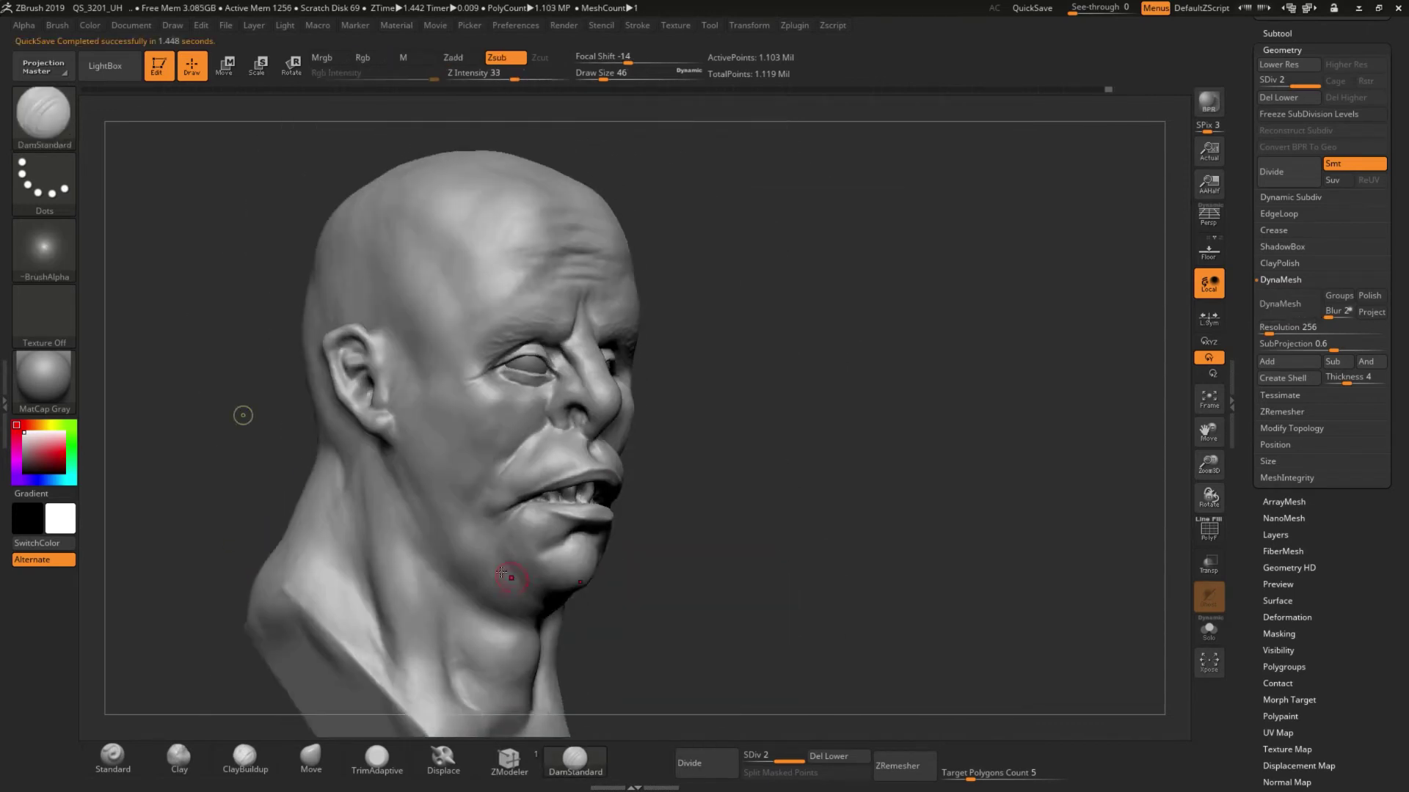
pyautogui.moveTo(569, 602); pyautogui.dragTo(459, 591, button='right')
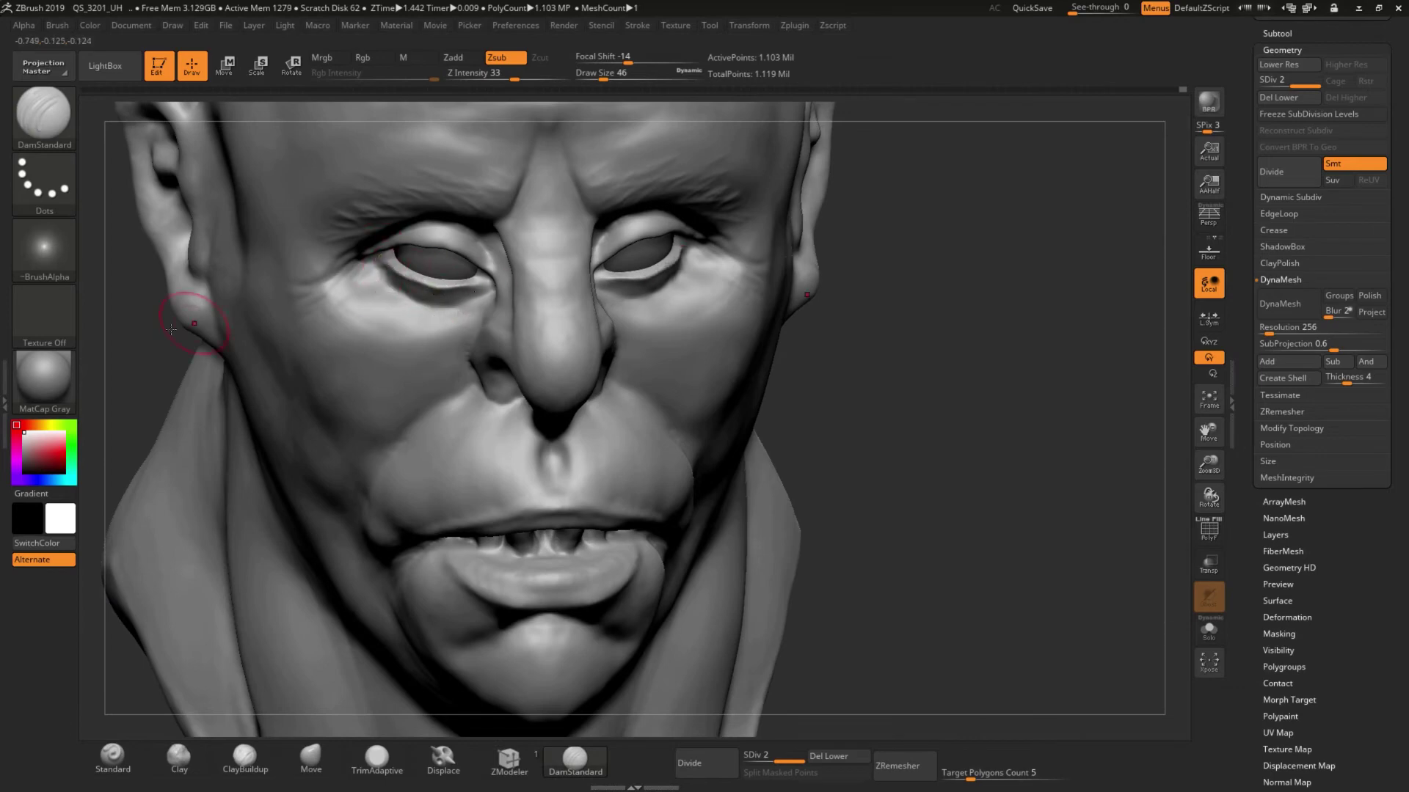
pyautogui.moveTo(472, 298); pyautogui.dragTo(537, 186, button='right')
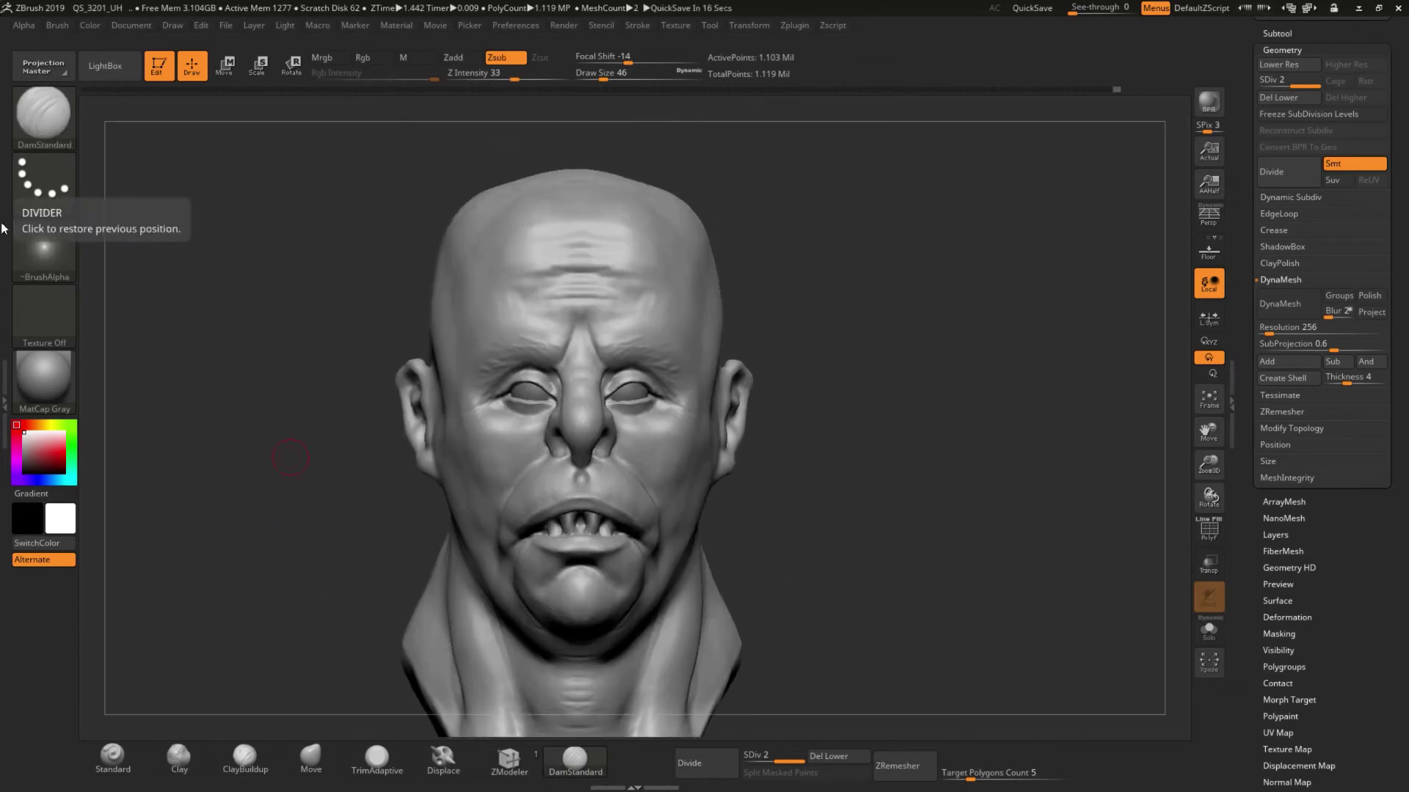
pyautogui.moveTo(505, 548); pyautogui.dragTo(479, 583, button='right')
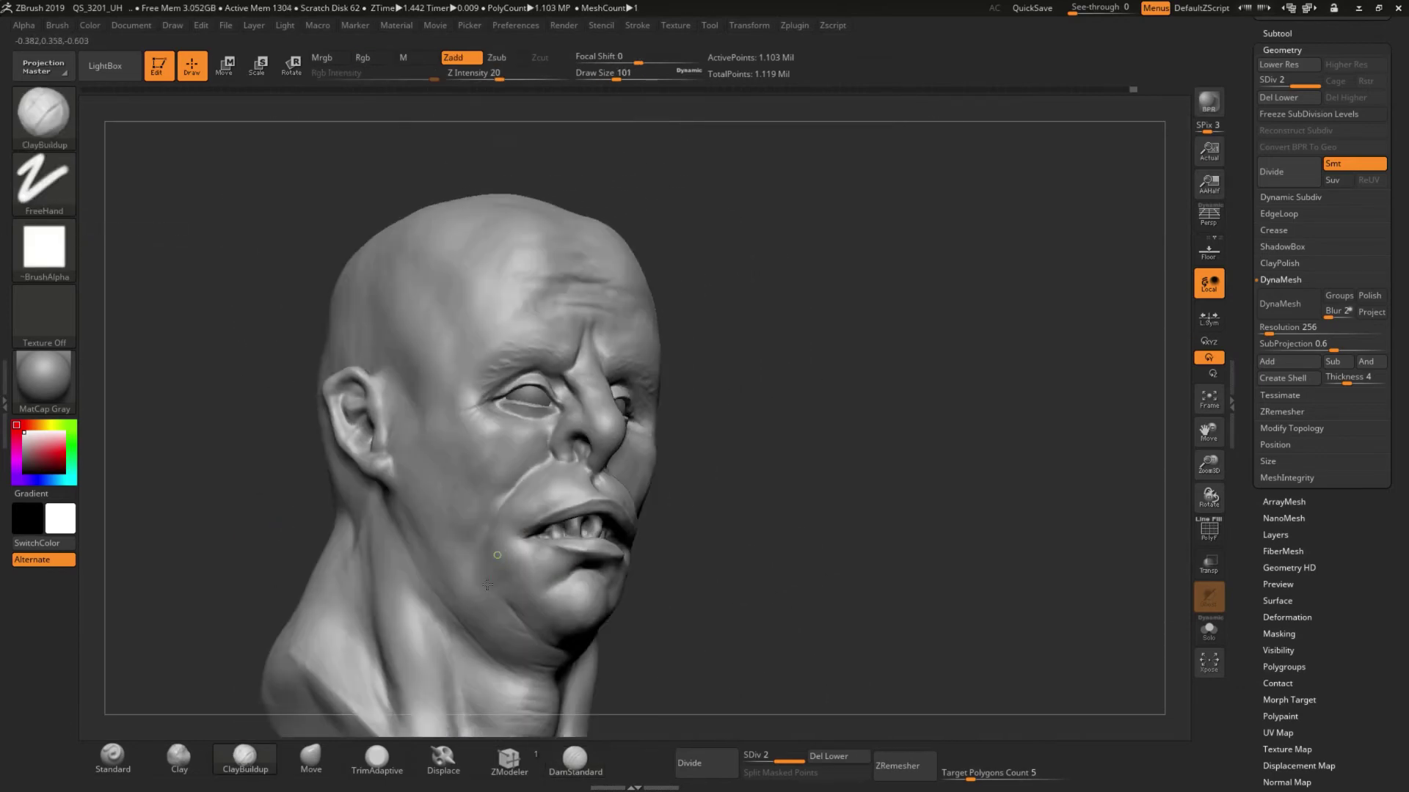
# Build up the lower eyelids and detail the nose and cheeks from several angles.
pyautogui.moveTo(487, 499)
pyautogui.mouseDown(button='right')
pyautogui.moveTo(283, 443)
pyautogui.moveTo(561, 587)
pyautogui.moveTo(563, 669)
pyautogui.mouseUp(button='right')
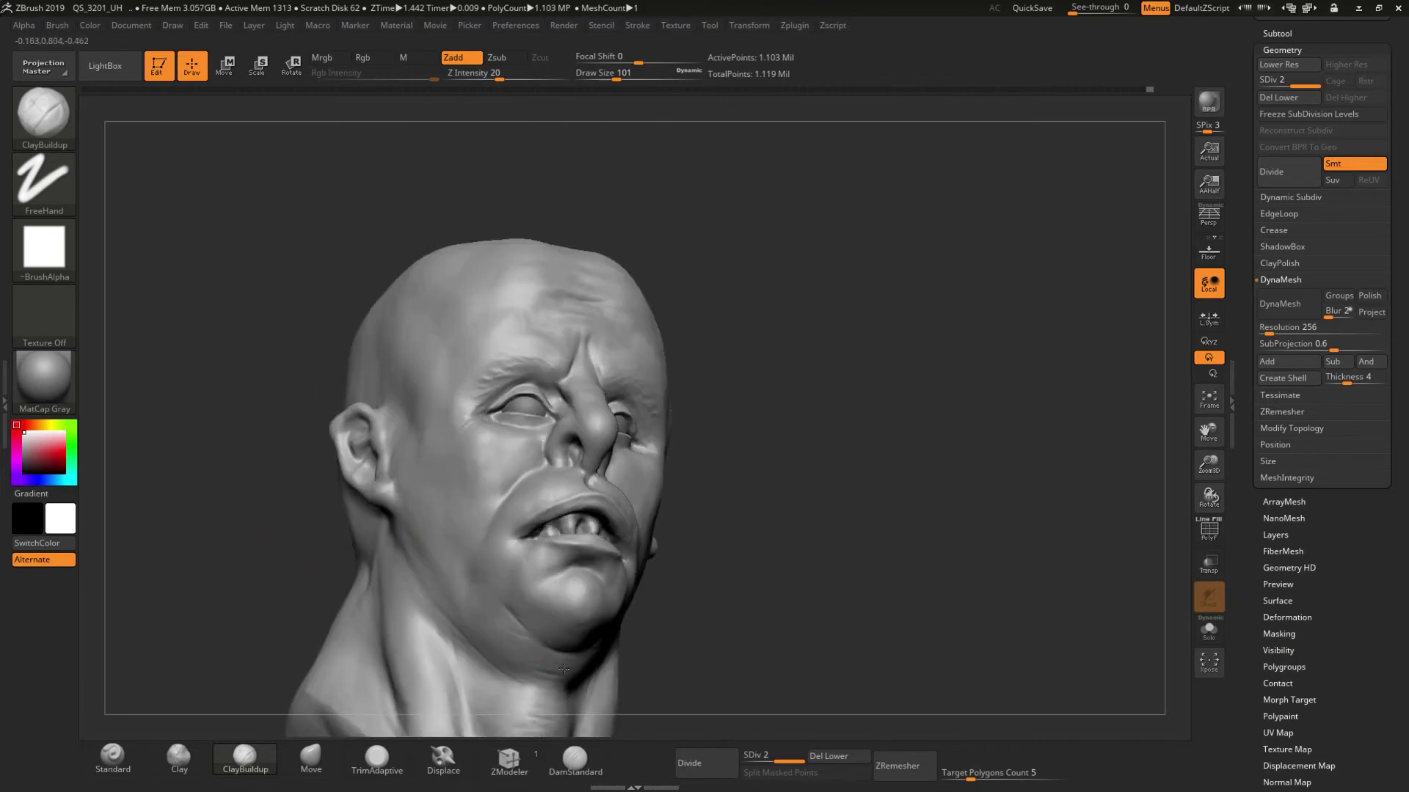
pyautogui.moveTo(449, 613)
pyautogui.mouseDown(button='right')
pyautogui.moveTo(318, 531)
pyautogui.moveTo(524, 431)
pyautogui.moveTo(506, 285)
pyautogui.moveTo(189, 575)
pyautogui.moveTo(447, 487)
pyautogui.mouseUp(button='right')
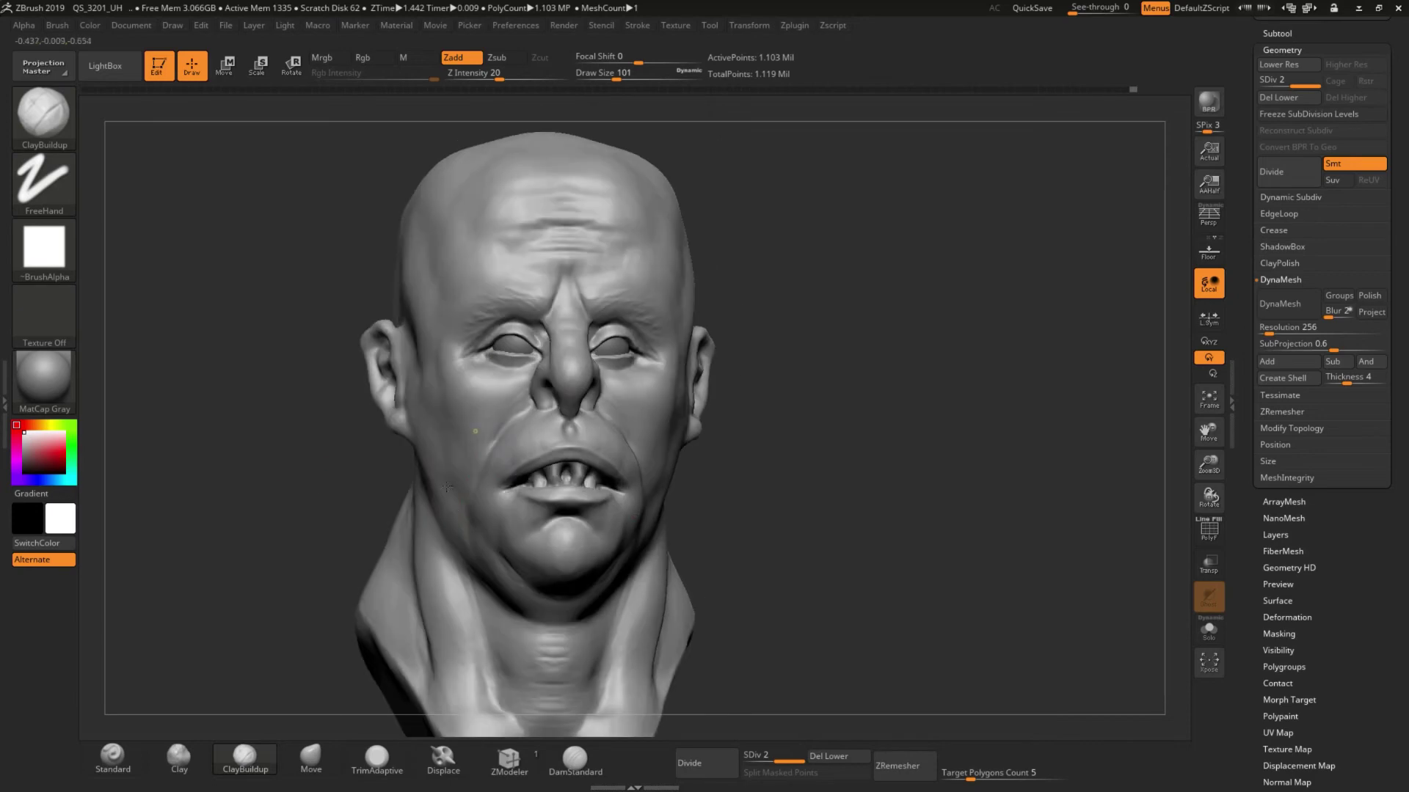
pyautogui.keyDown('ctrl'); pyautogui.moveTo(506, 539); pyautogui.dragTo(492, 557, button='right'); pyautogui.keyUp('ctrl')
pyautogui.press('space')
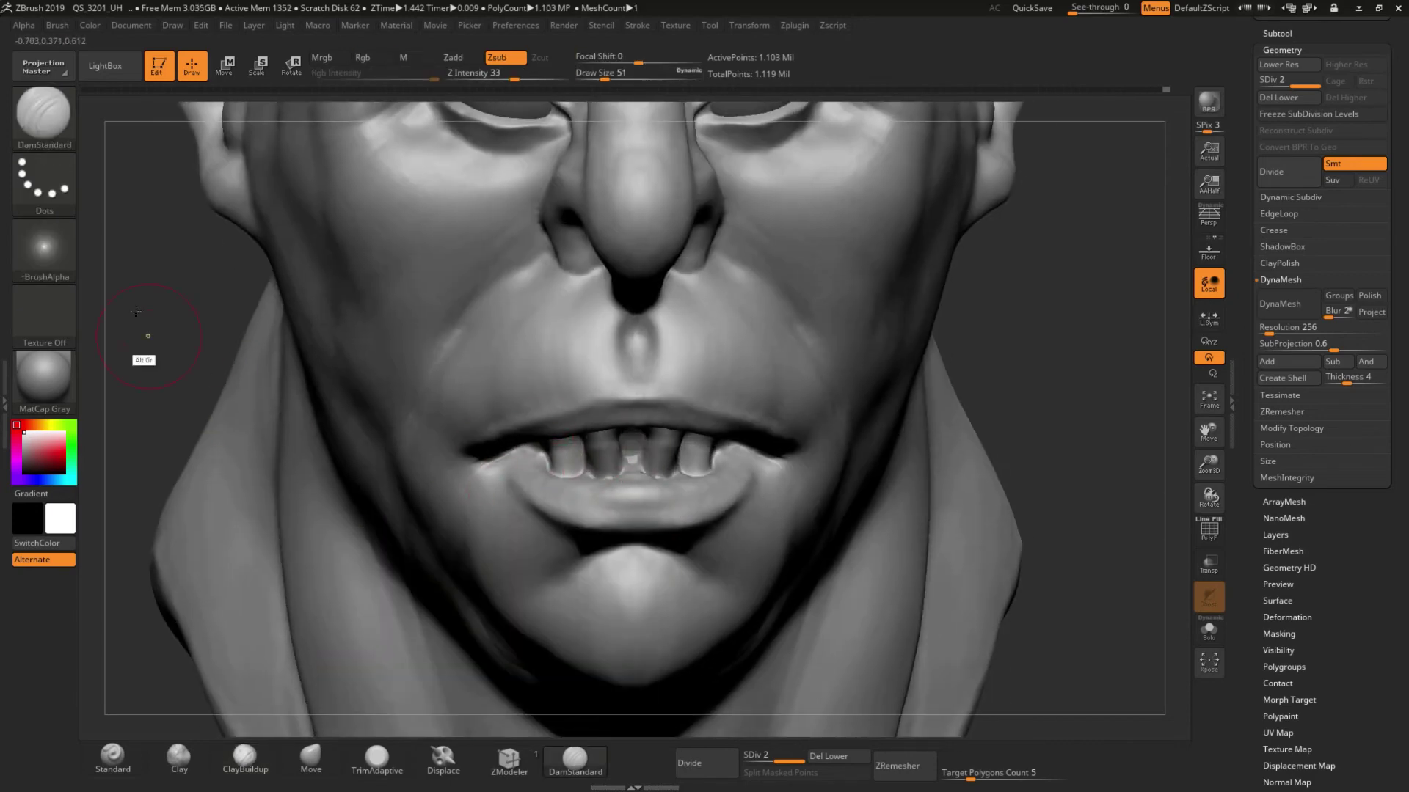
pyautogui.press('f')
pyautogui.moveTo(242, 433); pyautogui.dragTo(629, 519, button='right')
pyautogui.moveTo(316, 514); pyautogui.dragTo(645, 338, button='right')
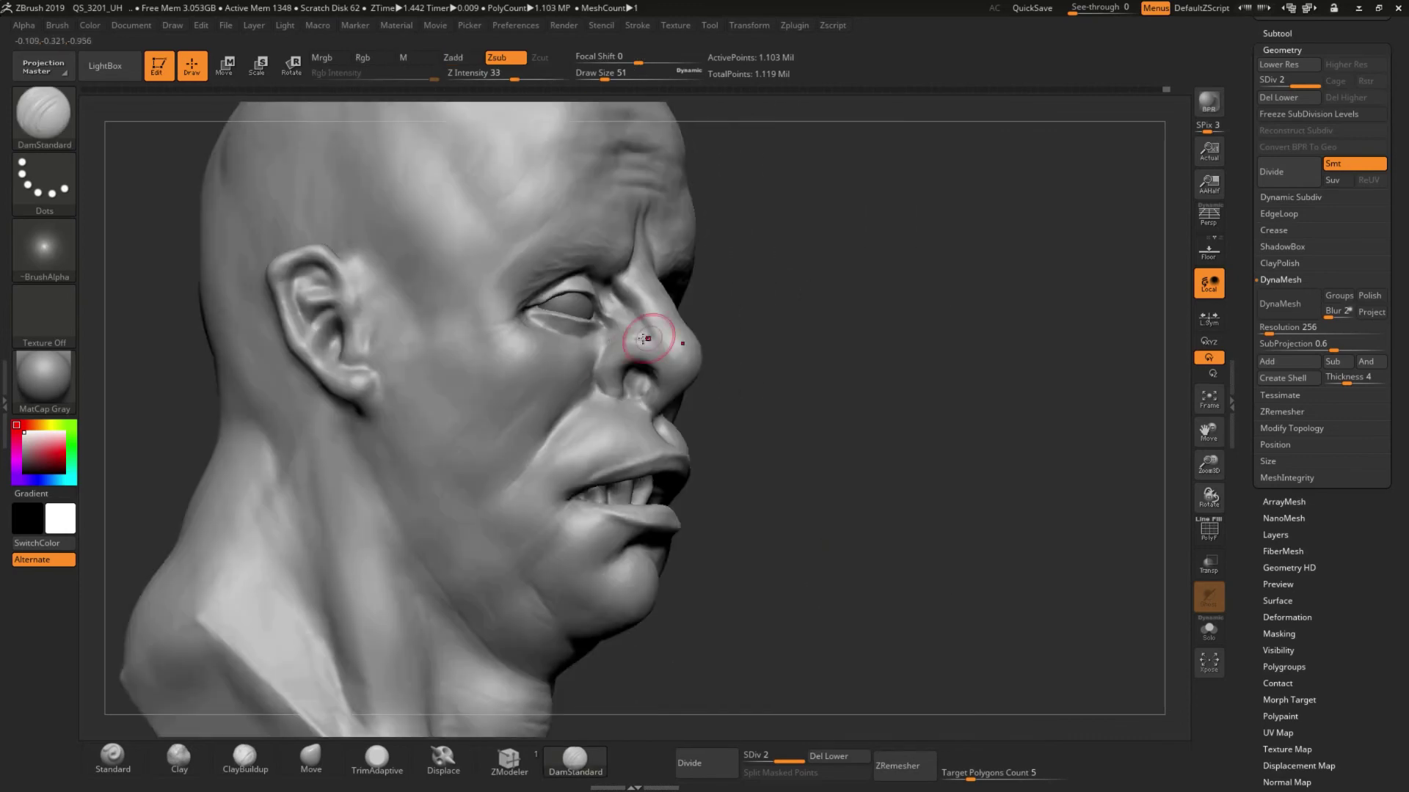
pyautogui.moveTo(652, 356)
pyautogui.mouseDown(button='right')
pyautogui.moveTo(649, 388)
pyautogui.moveTo(733, 322)
pyautogui.moveTo(729, 336)
pyautogui.mouseUp(button='right')
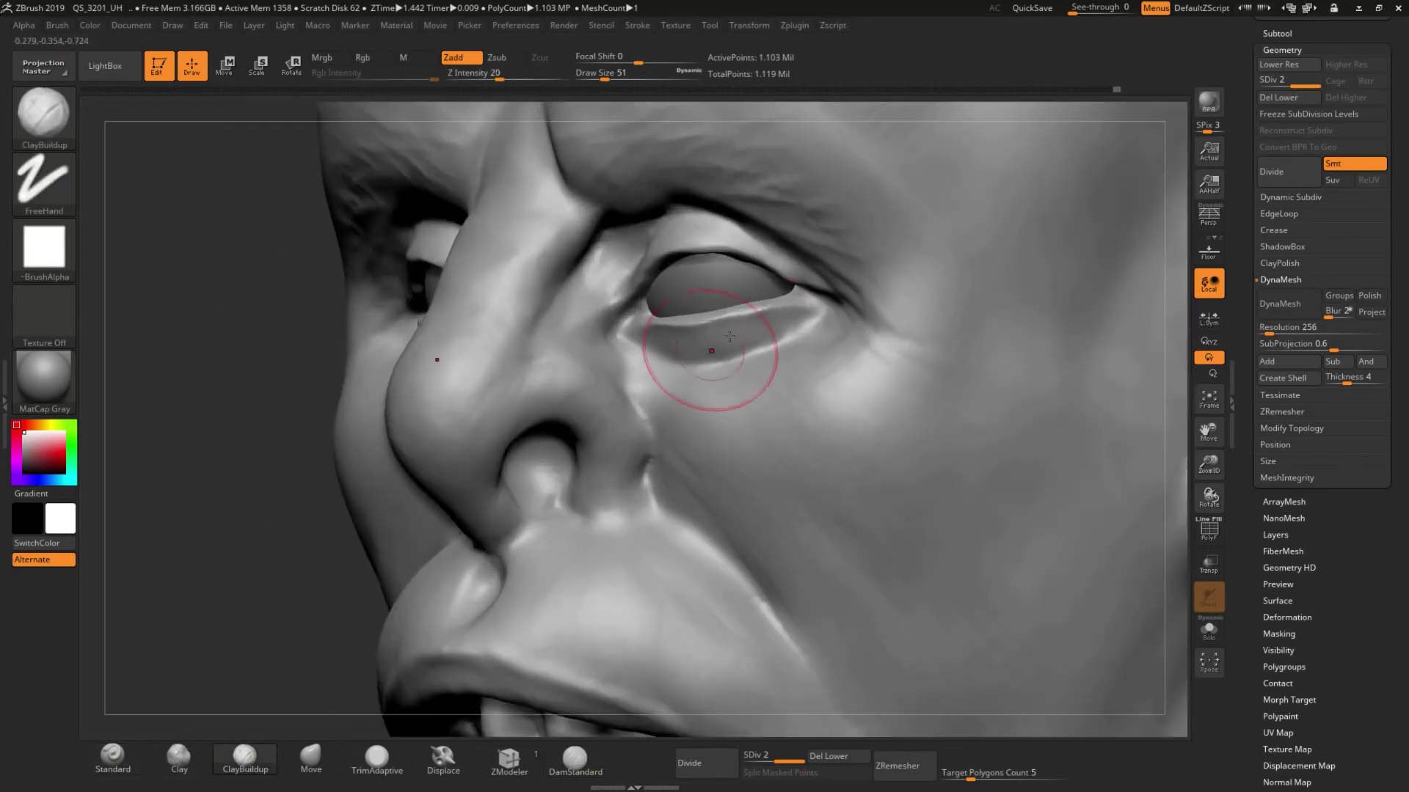
pyautogui.moveTo(256, 512); pyautogui.dragTo(715, 242, button='right')
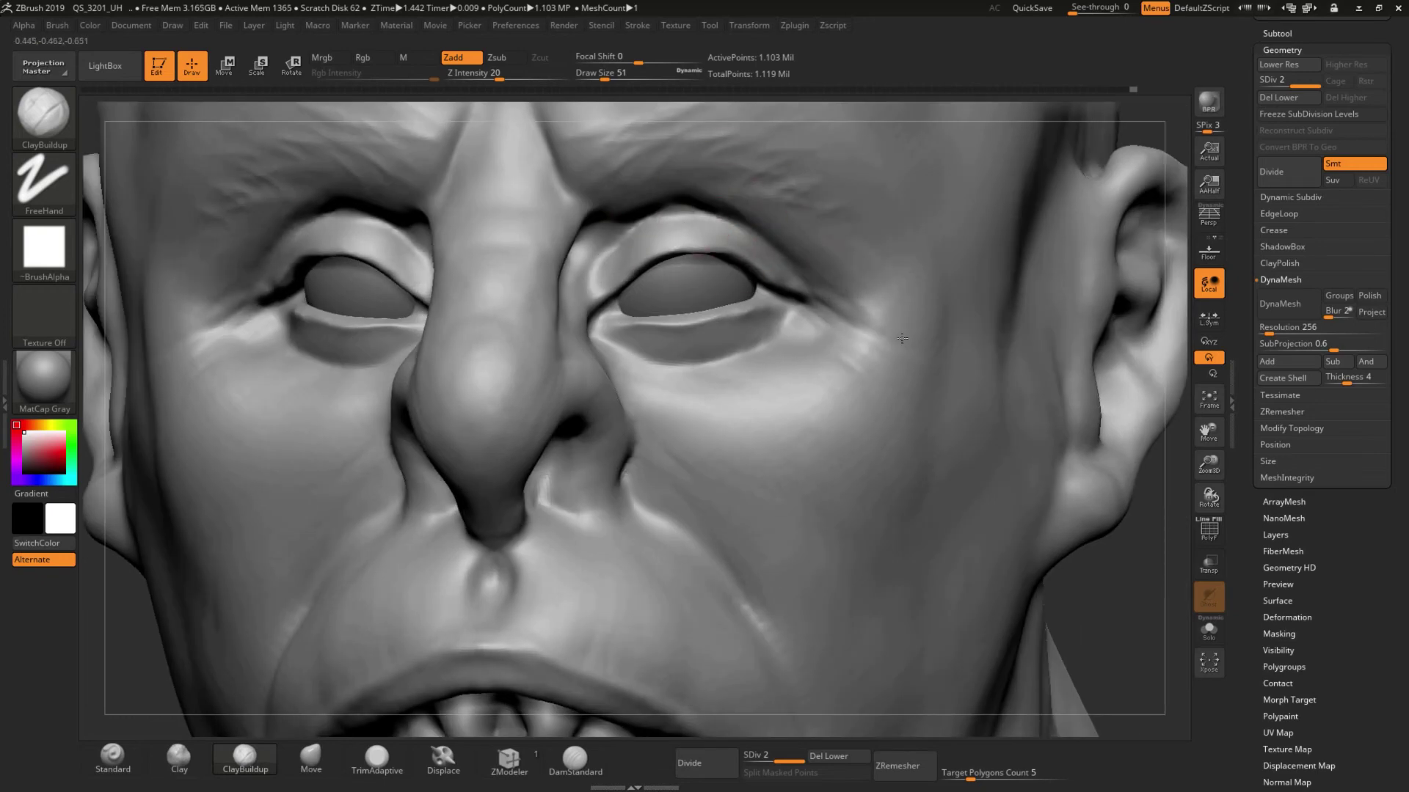
# Carve deeper folds into the ear with DamStandard.
pyautogui.press('f')
pyautogui.keyDown('ctrl'); pyautogui.moveTo(400, 550); pyautogui.dragTo(671, 326, button='right'); pyautogui.keyUp('ctrl')
pyautogui.moveTo(596, 400)
pyautogui.keyDown('ctrl'); pyautogui.mouseDown(button='right')
pyautogui.moveTo(277, 352)
pyautogui.moveTo(314, 472)
pyautogui.moveTo(581, 357)
pyautogui.mouseUp(button='right'); pyautogui.keyUp('ctrl')
pyautogui.press('b')
pyautogui.press('d')
pyautogui.press('s')
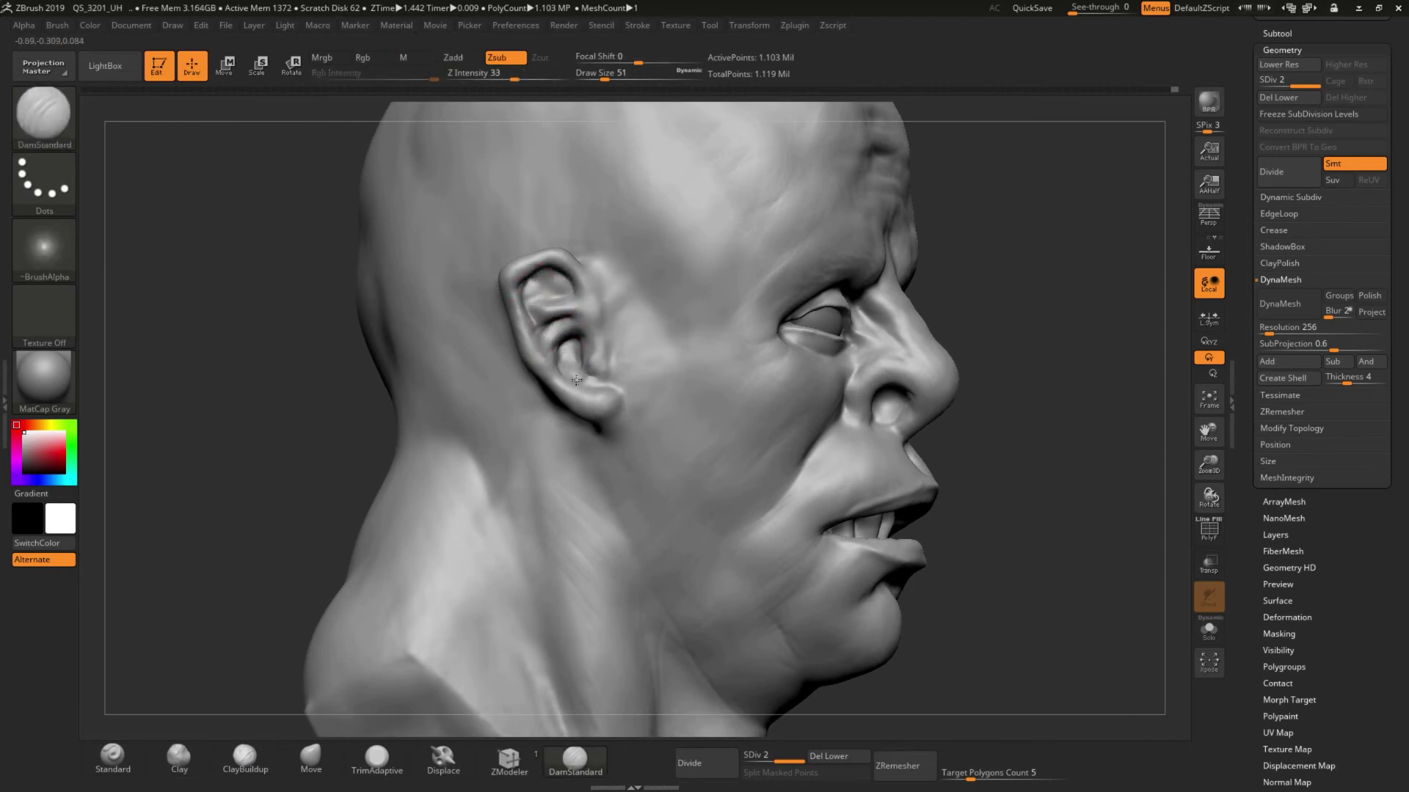
pyautogui.moveTo(591, 381)
pyautogui.keyDown('ctrl'); pyautogui.mouseDown(button='right')
pyautogui.moveTo(377, 403)
pyautogui.moveTo(837, 323)
pyautogui.moveTo(336, 447)
pyautogui.moveTo(376, 459)
pyautogui.mouseUp(button='right'); pyautogui.keyUp('ctrl')
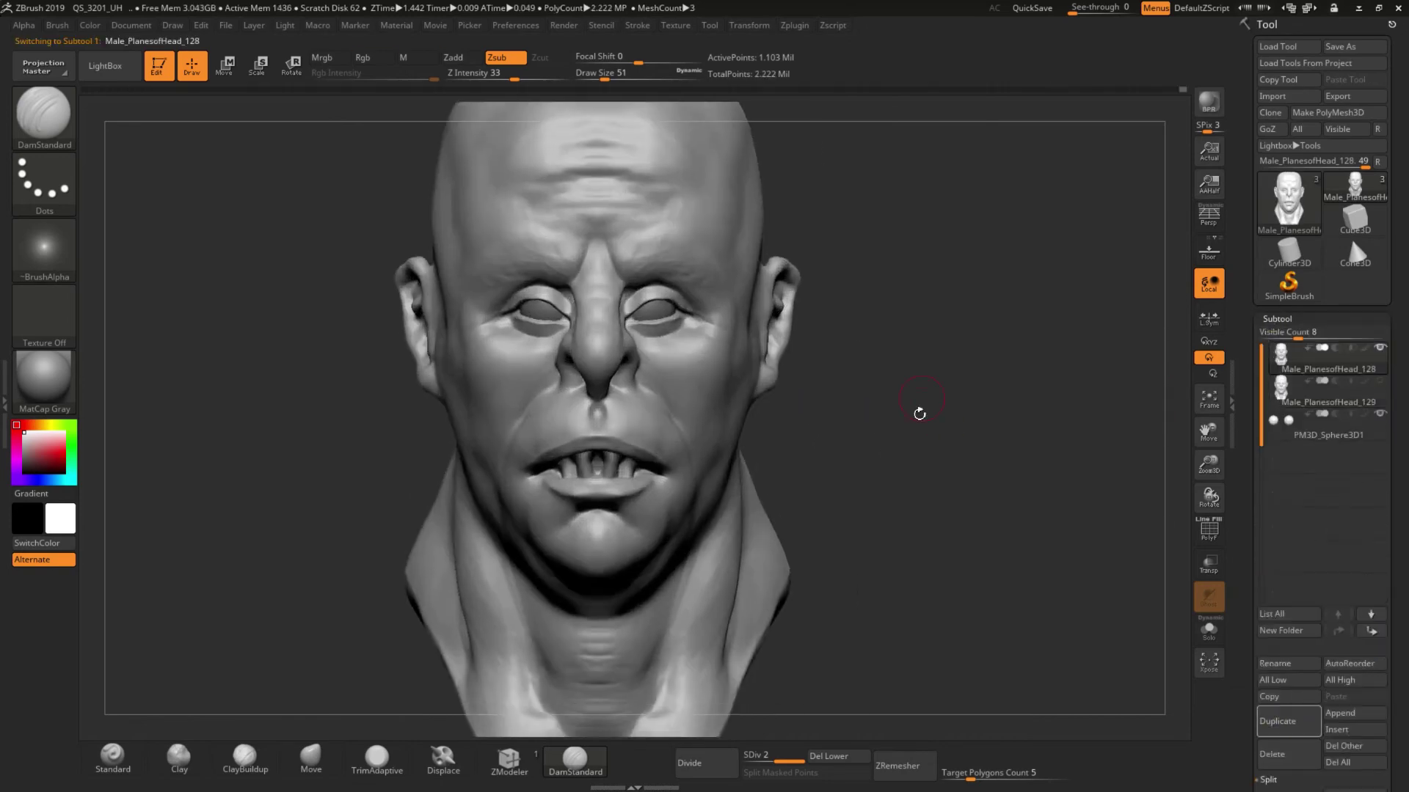
# Select the remesh guide brush and shrink its size to 25.
pyautogui.press('b')
pyautogui.press('z')
pyautogui.click(419, 722)
pyautogui.keyDown('ctrl'); pyautogui.moveTo(572, 477); pyautogui.dragTo(569, 420, button='right'); pyautogui.keyUp('ctrl')
pyautogui.press('space')
pyautogui.moveTo(568, 419); pyautogui.dragTo(539, 420)
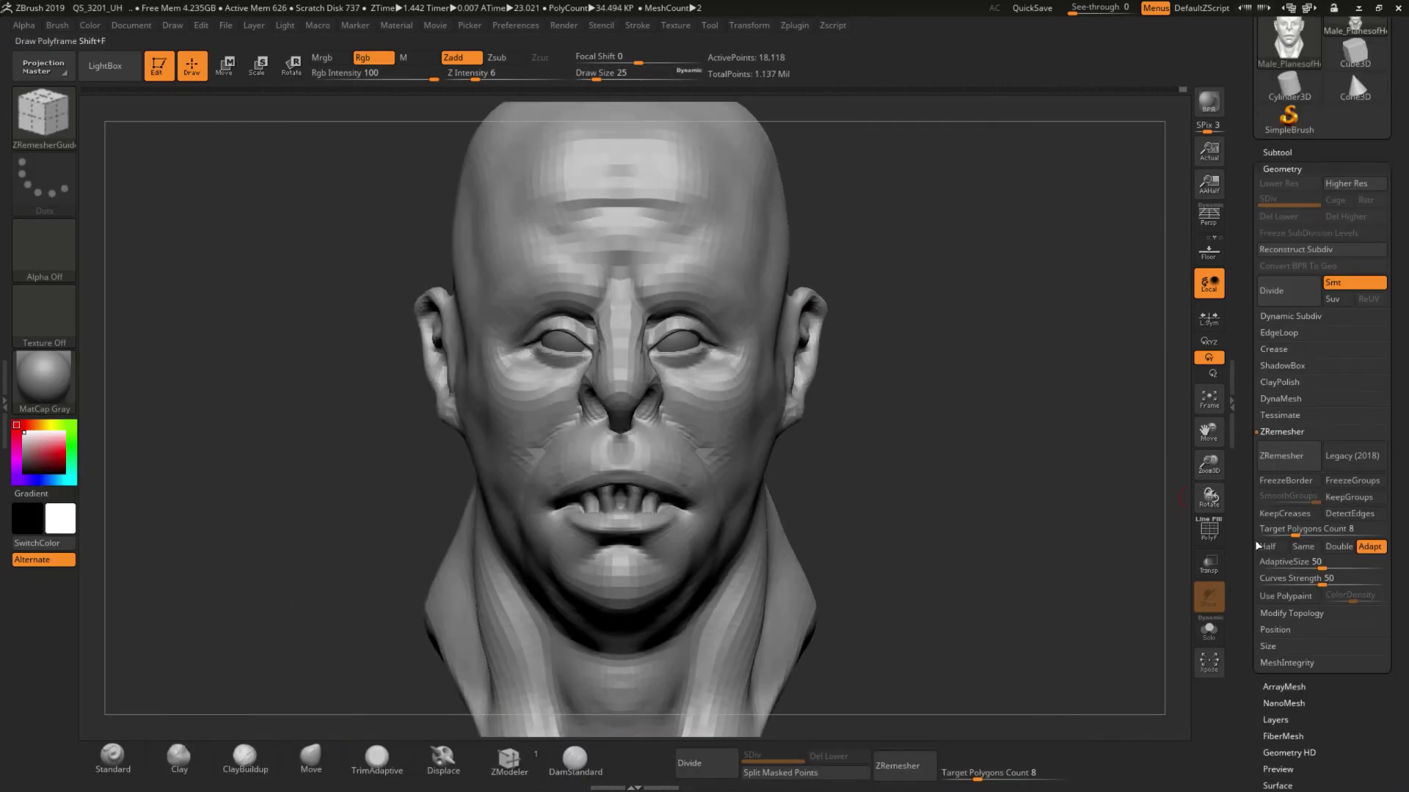
# On the untitled head subtool, mask everything but the lips and shift them forward.
pyautogui.press('Down')
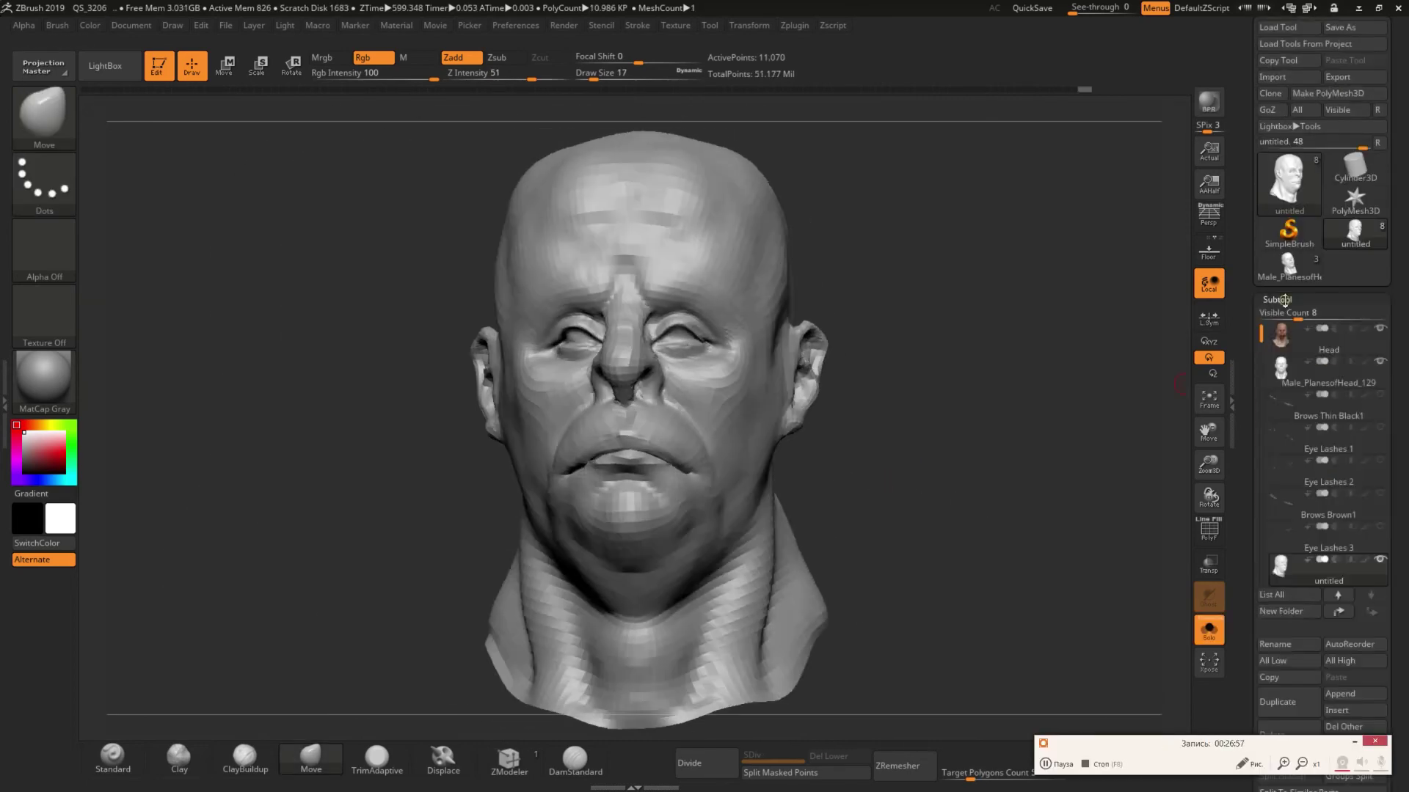
pyautogui.click(1277, 299)
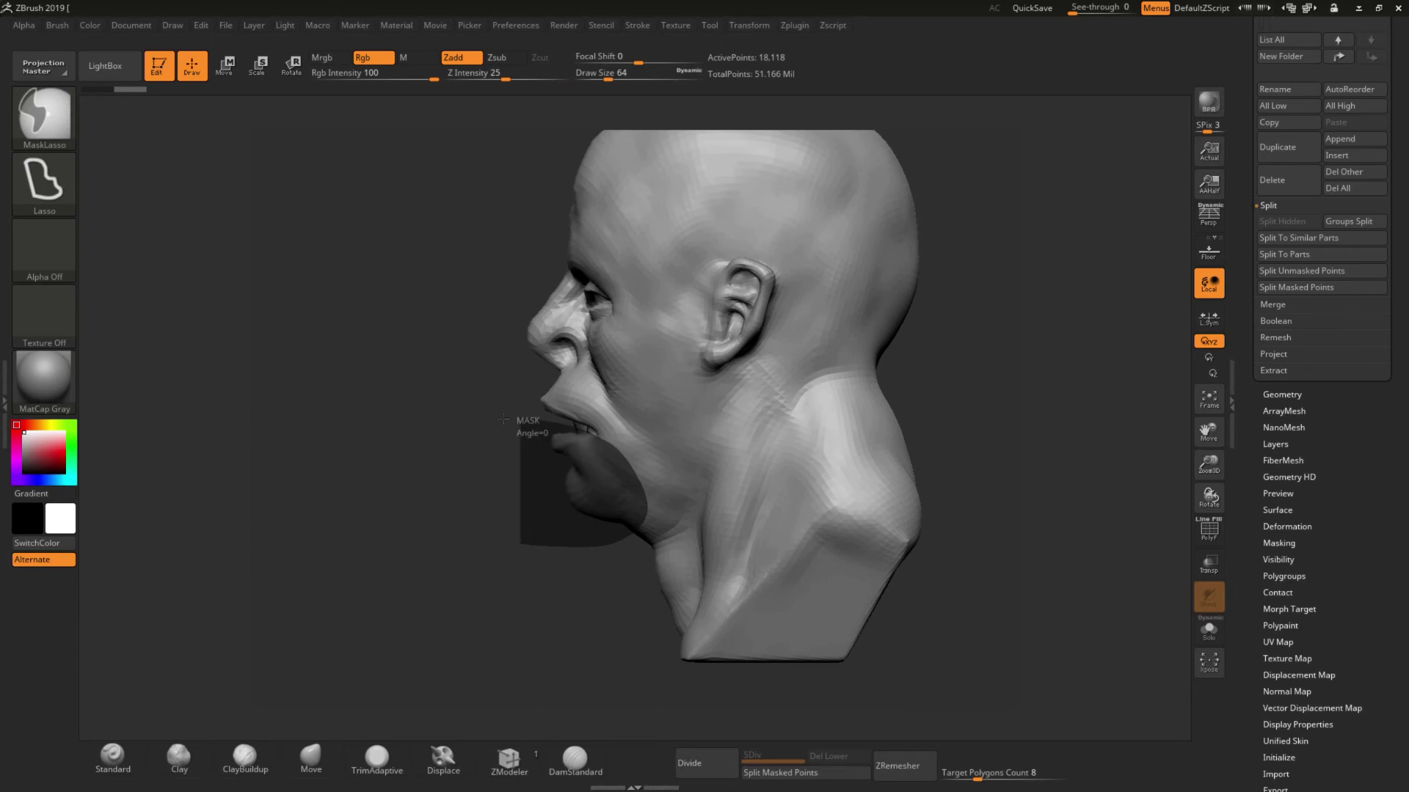
pyautogui.keyDown('ctrl'); pyautogui.click(503, 547); pyautogui.keyUp('ctrl')
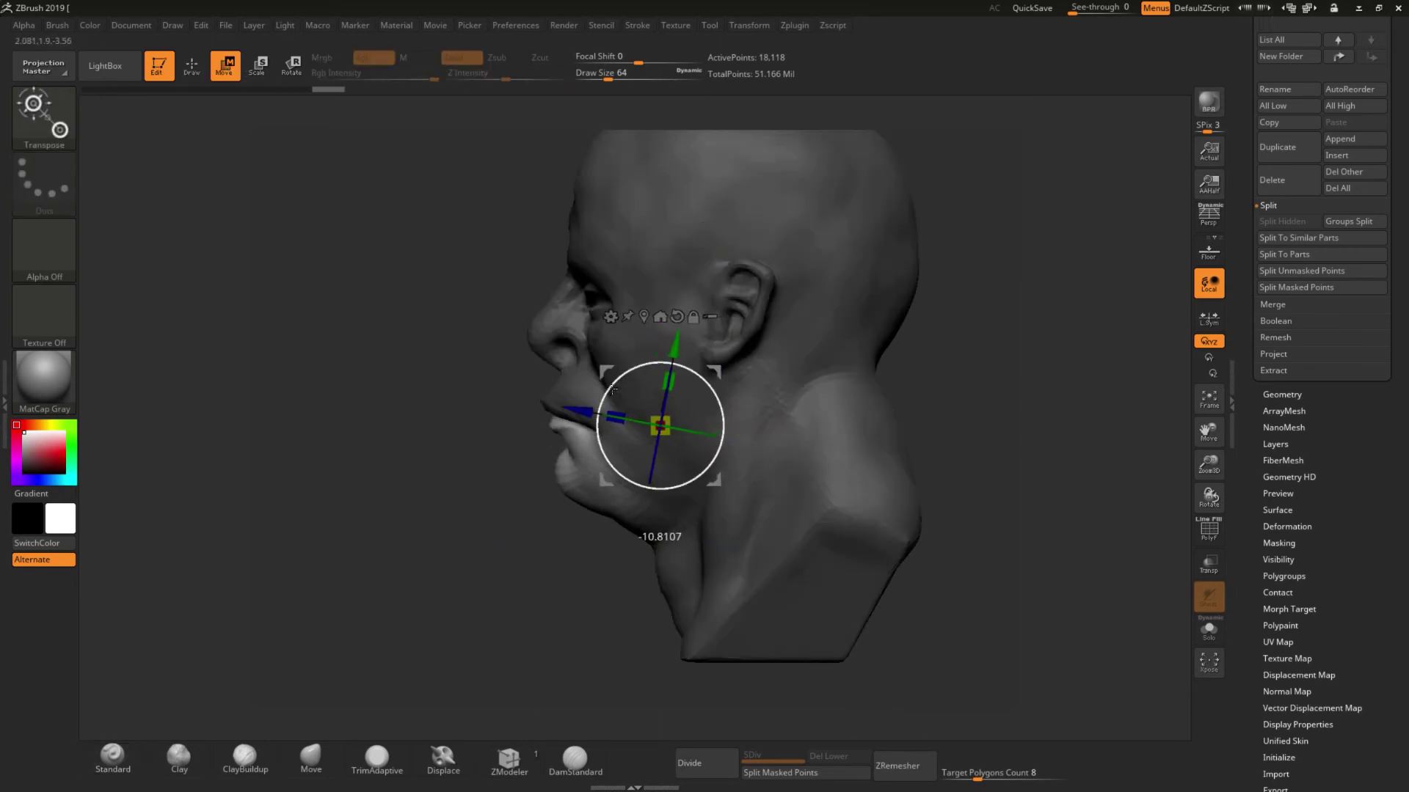
pyautogui.keyDown('shift'); pyautogui.moveTo(613, 389); pyautogui.dragTo(881, 396); pyautogui.keyUp('shift')
pyautogui.press('q')
pyautogui.keyDown('ctrl'); pyautogui.click(1141, 428); pyautogui.keyUp('ctrl')
pyautogui.press('f')
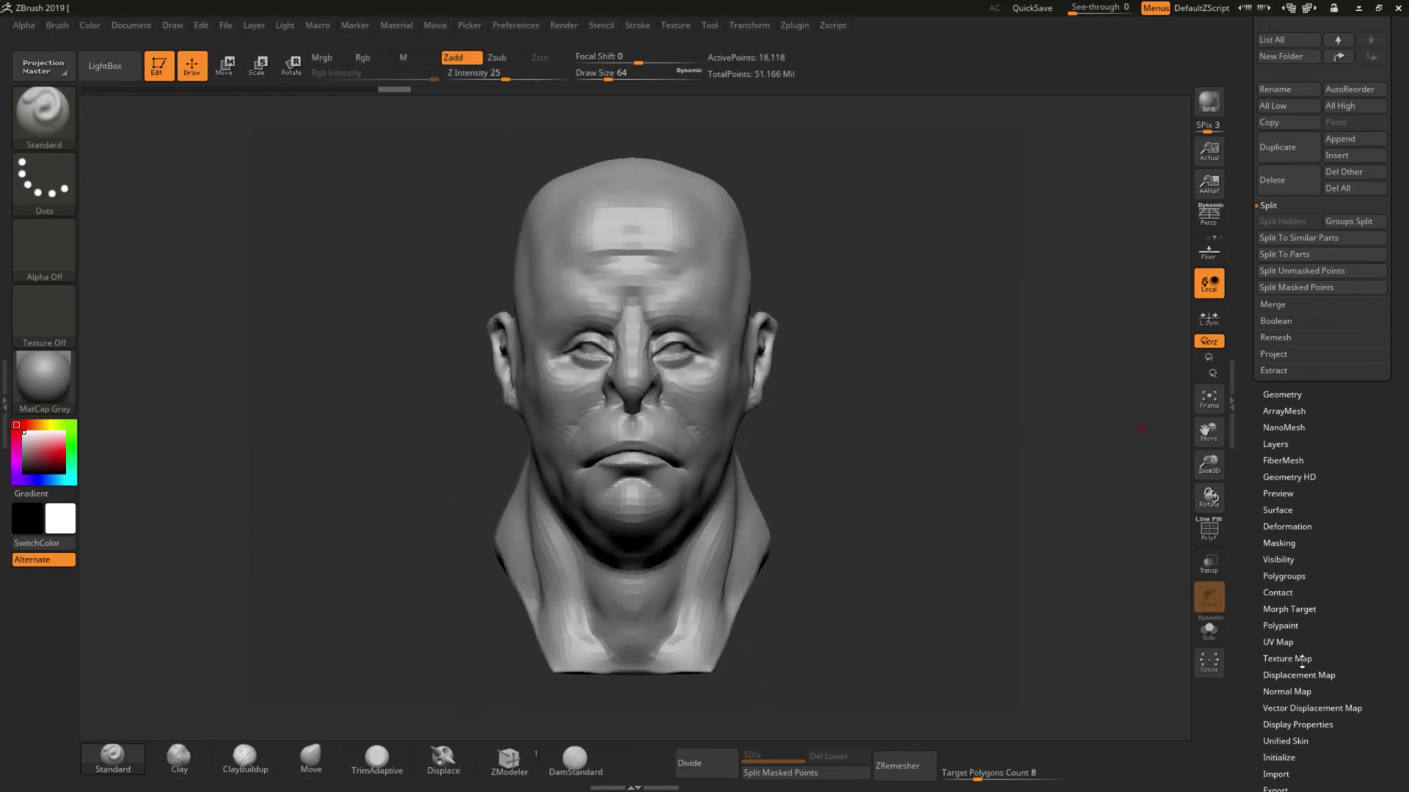
# Show the textured Male_PlanesofHead_129 subtool, move it second in the list, and hide brows and lashes.
pyautogui.scroll(10, 1301, 662)
pyautogui.click(1380, 423)
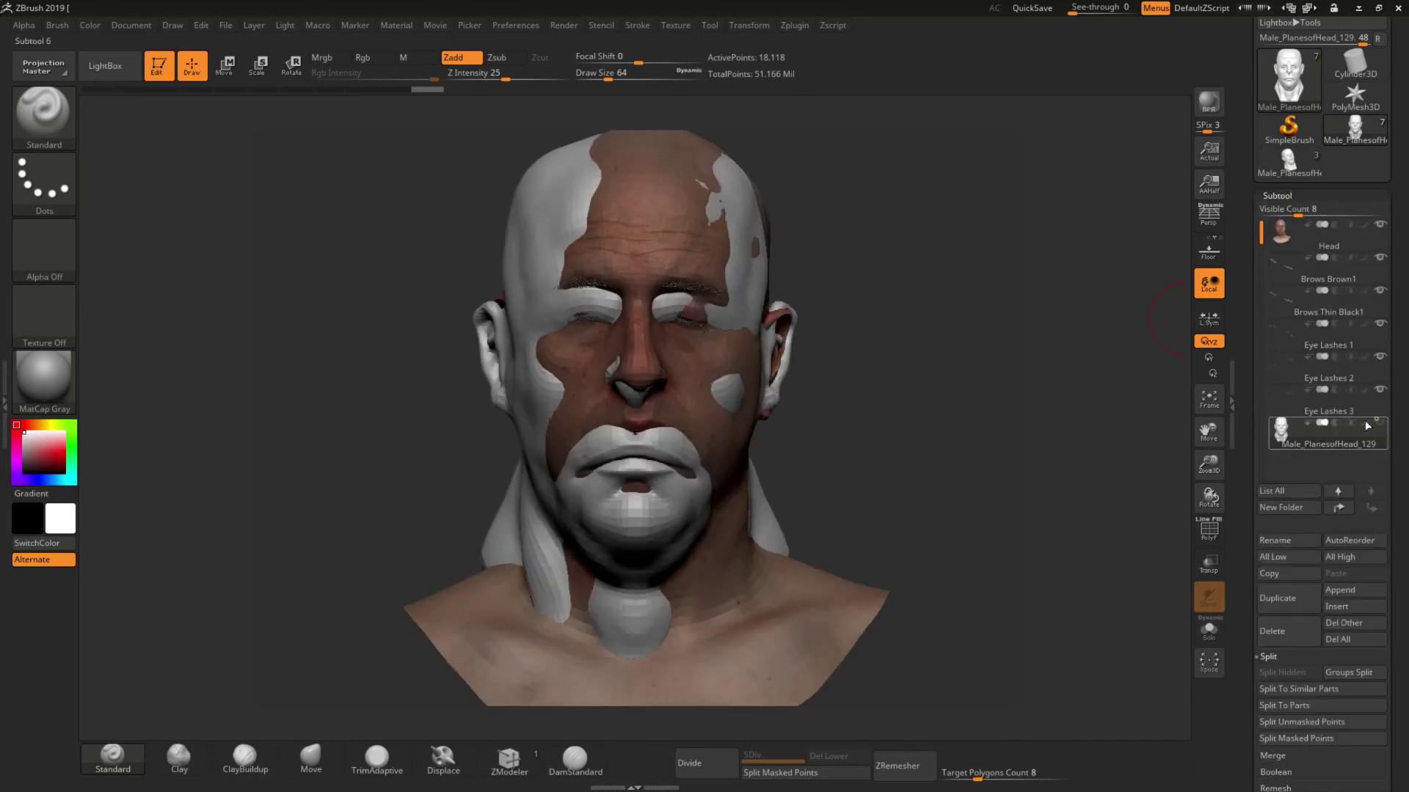
pyautogui.moveTo(1366, 424); pyautogui.dragTo(1374, 311)
pyautogui.keyDown('shift'); pyautogui.click(1380, 223); pyautogui.keyUp('shift')
pyautogui.click(1380, 256)
pyautogui.click(794, 25)
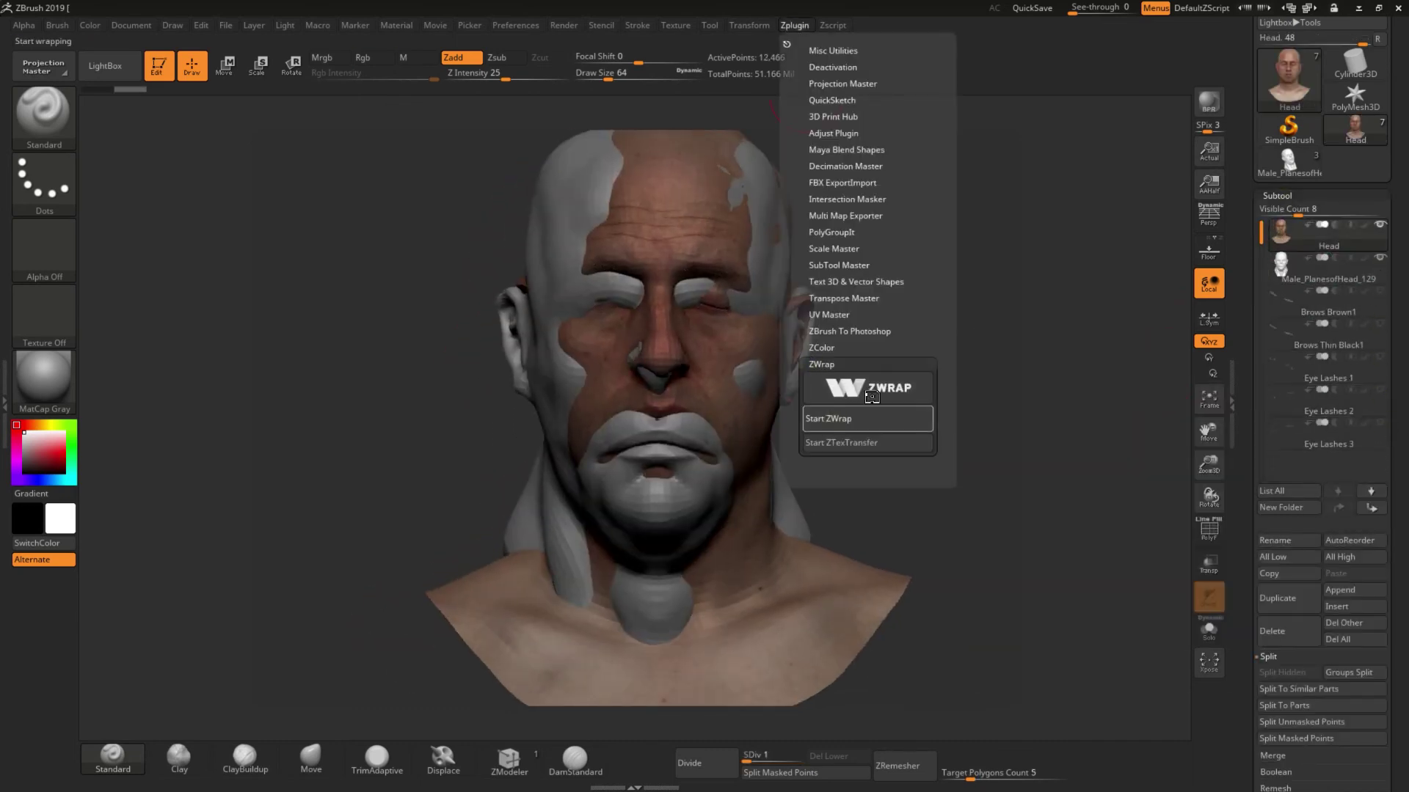
# Start ZWrap between the scan and the sculpt, then orbit the head from the front.
pyautogui.click(867, 418)
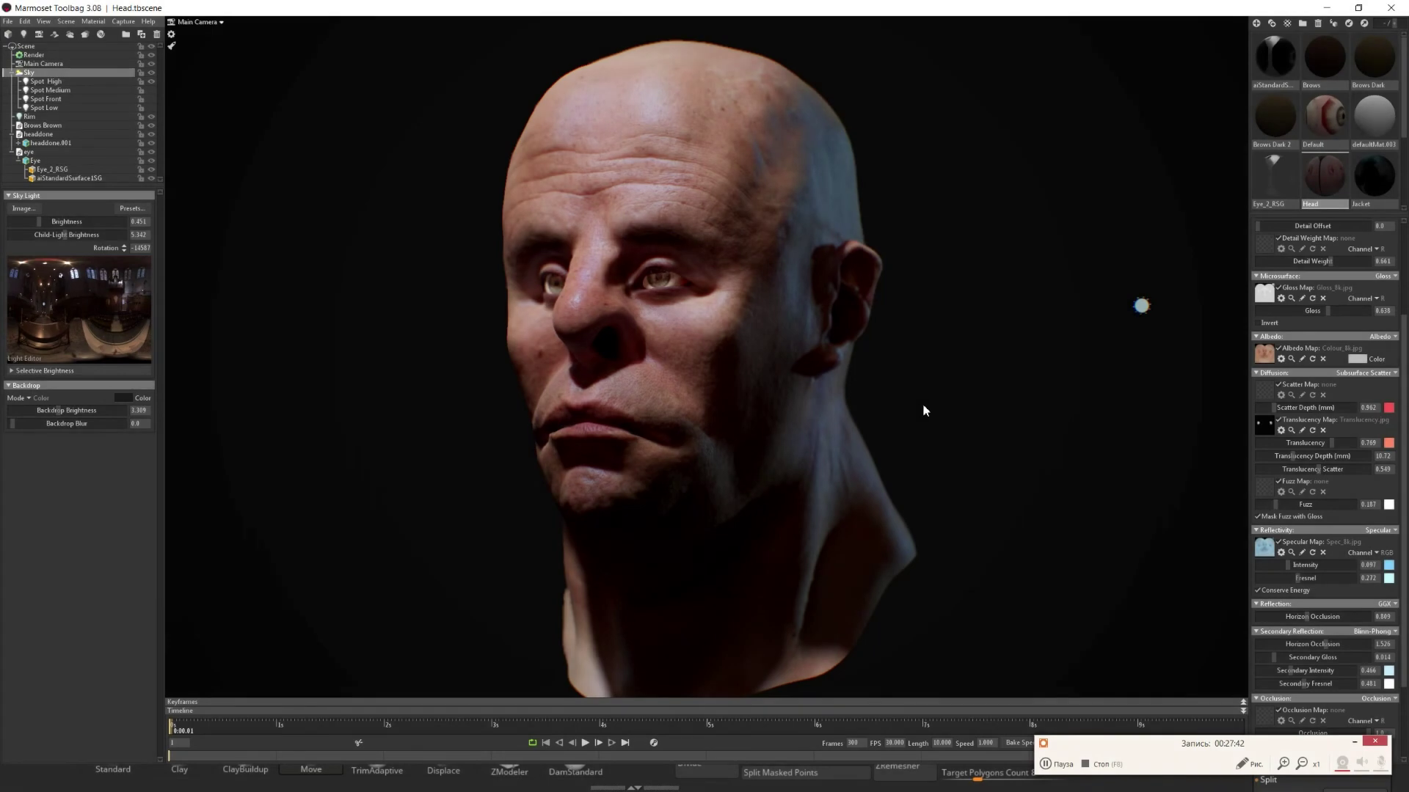
pyautogui.moveTo(923, 403)
pyautogui.mouseDown()
pyautogui.moveTo(1047, 402)
pyautogui.moveTo(922, 395)
pyautogui.moveTo(746, 328)
pyautogui.moveTo(882, 369)
pyautogui.mouseUp()
pyautogui.scroll(3, 744, 327)
pyautogui.moveTo(1046, 444)
pyautogui.mouseDown()
pyautogui.moveTo(1059, 487)
pyautogui.moveTo(1116, 446)
pyautogui.moveTo(1145, 396)
pyautogui.moveTo(949, 371)
pyautogui.moveTo(1036, 474)
pyautogui.moveTo(1069, 466)
pyautogui.moveTo(843, 435)
pyautogui.moveTo(840, 454)
pyautogui.moveTo(796, 472)
pyautogui.moveTo(978, 463)
pyautogui.mouseUp()
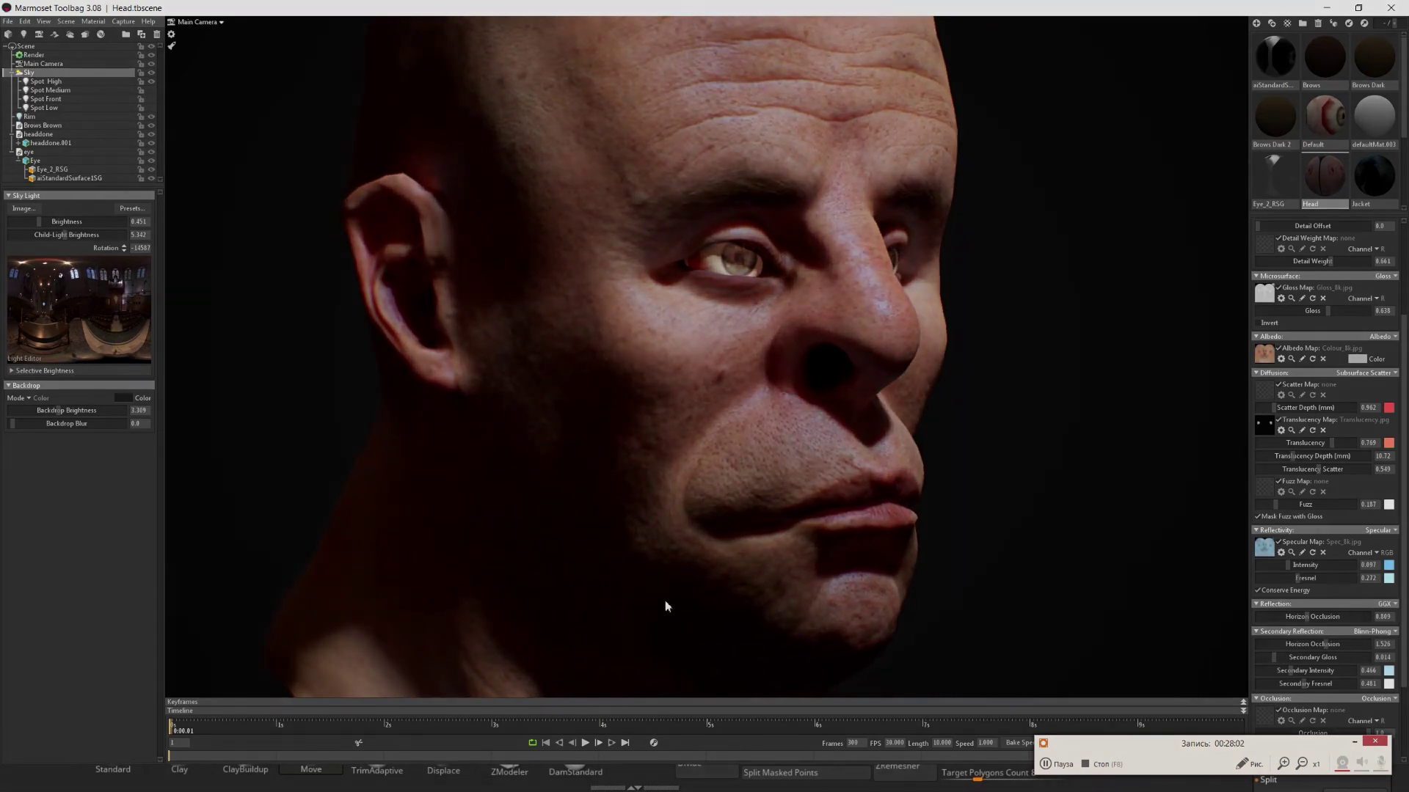